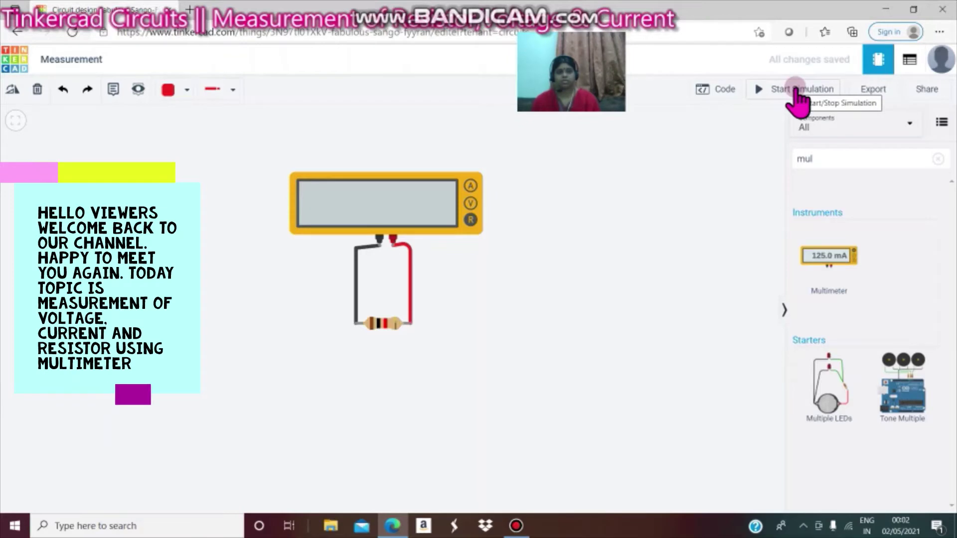
Run the simulation to measure the resistor's resistance with the multimeter, and stop it
left_click(774, 87)
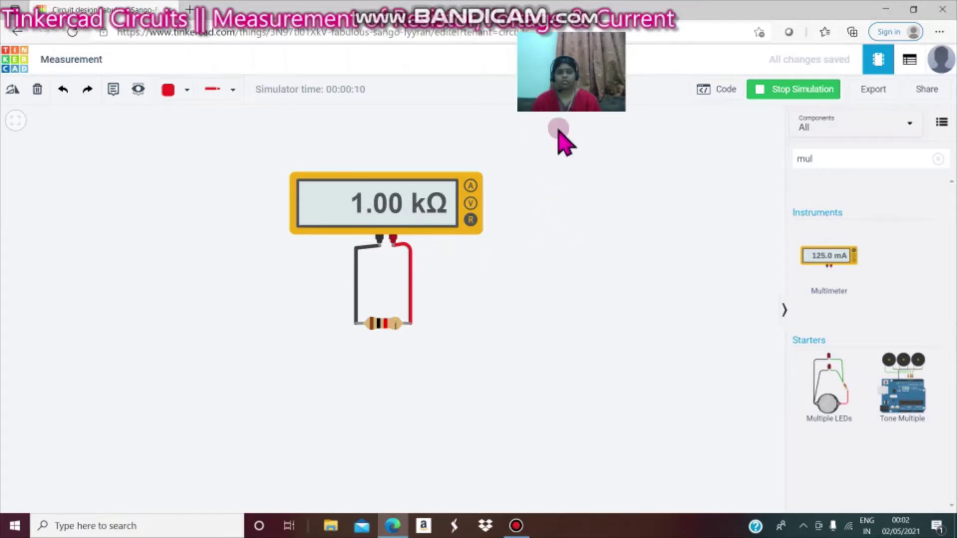
left_click(792, 90)
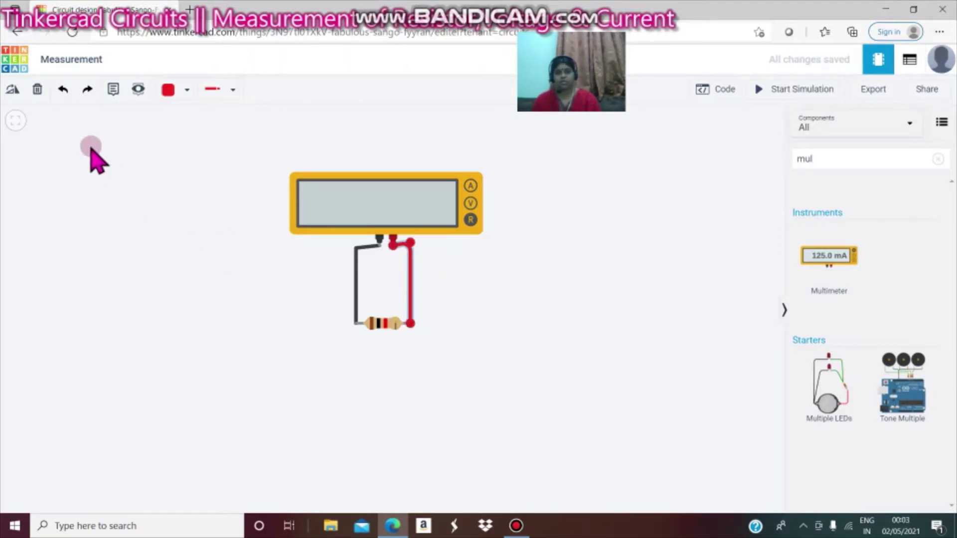
Delete the red and black wires connecting the multimeter to the resistor
left_click(39, 86)
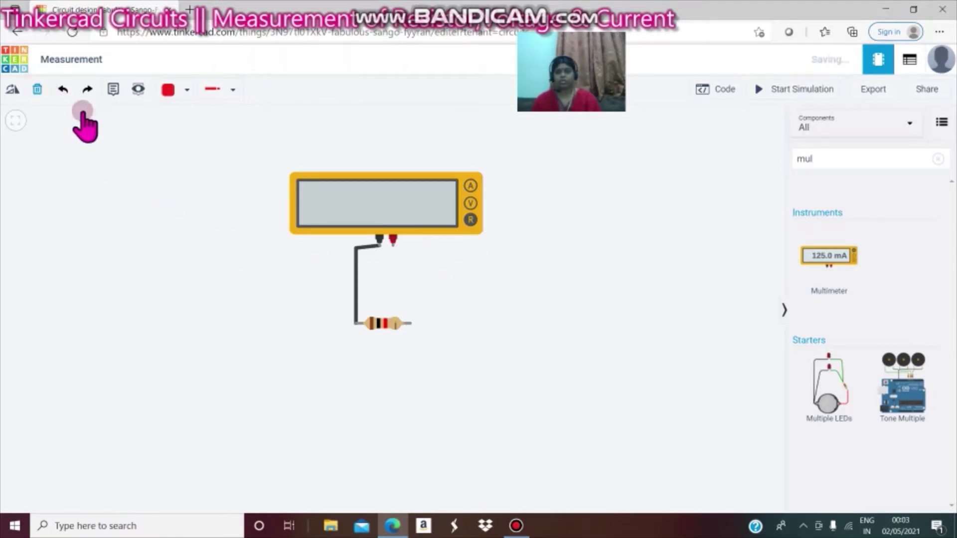
left_click(358, 277)
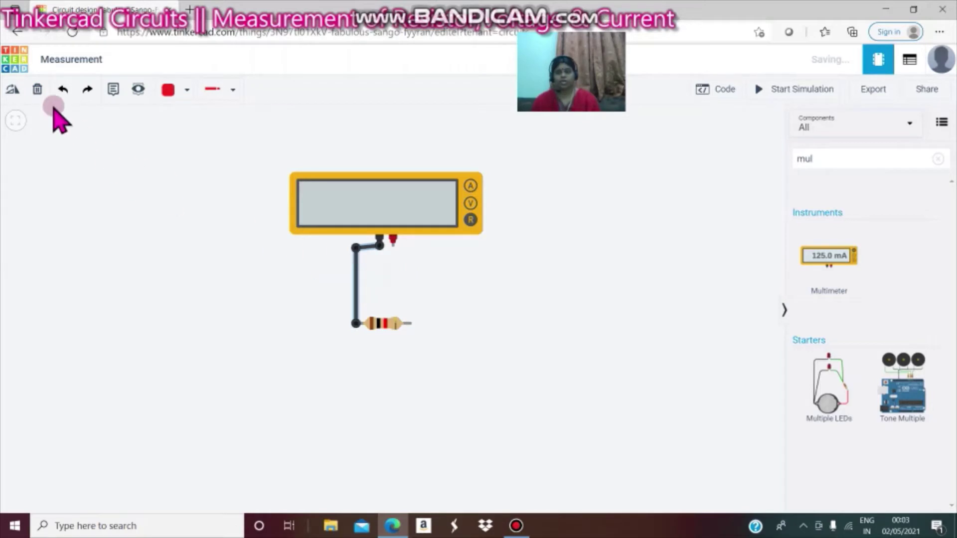
left_click(36, 89)
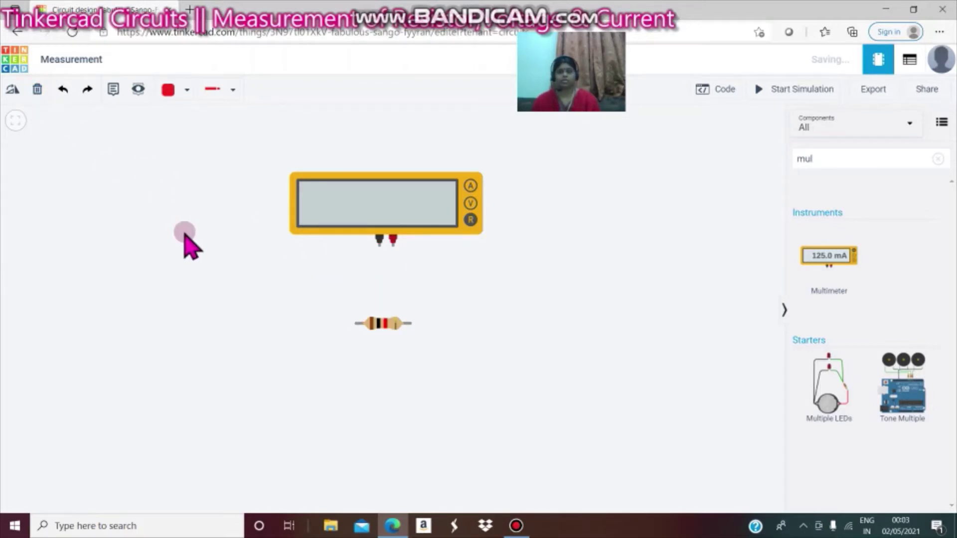
Find the batteries by searching the components for "bat" and place a 1.5V Battery beside the multimeter and resistor
left_click(838, 155)
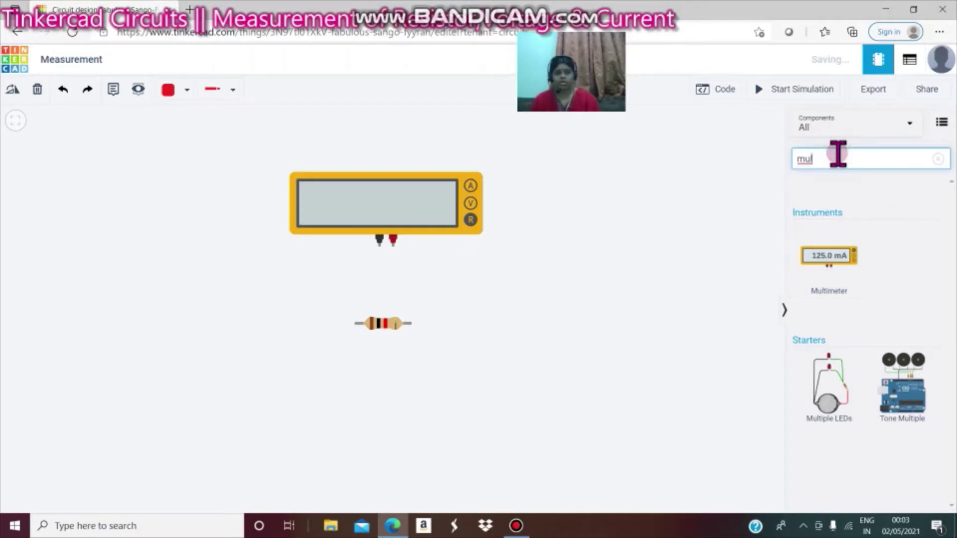
key("BackSpace")
key("BackSpace")
key("BackSpace")
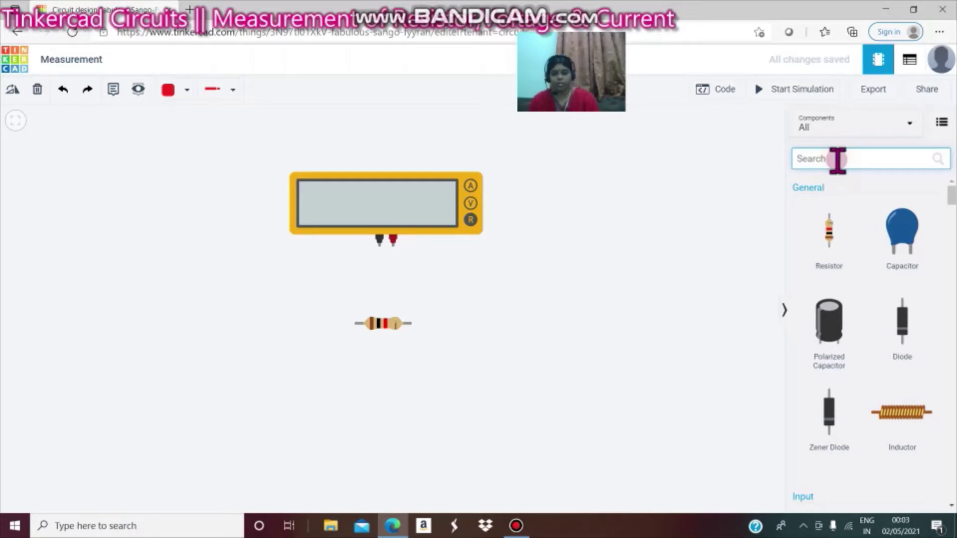
type("bat")
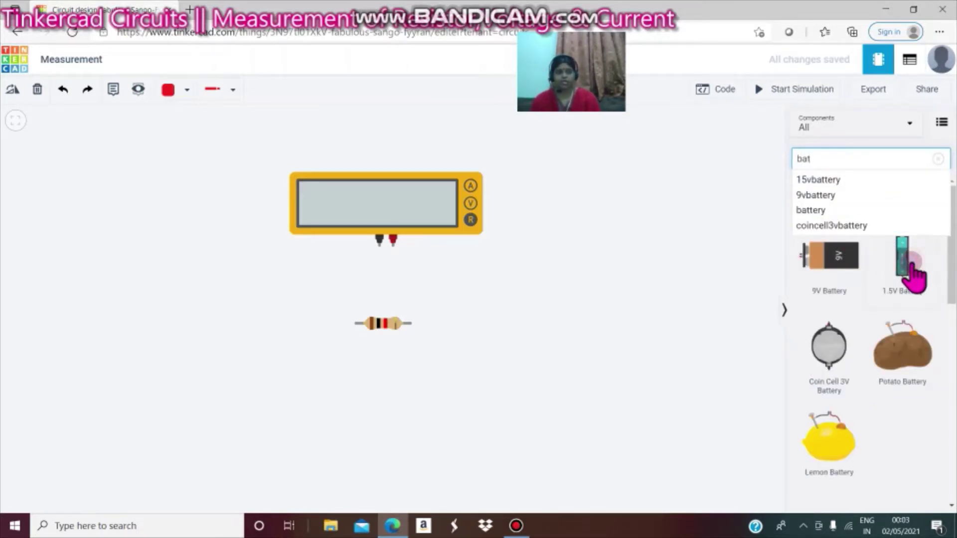
left_click_drag(916, 277, 180, 200)
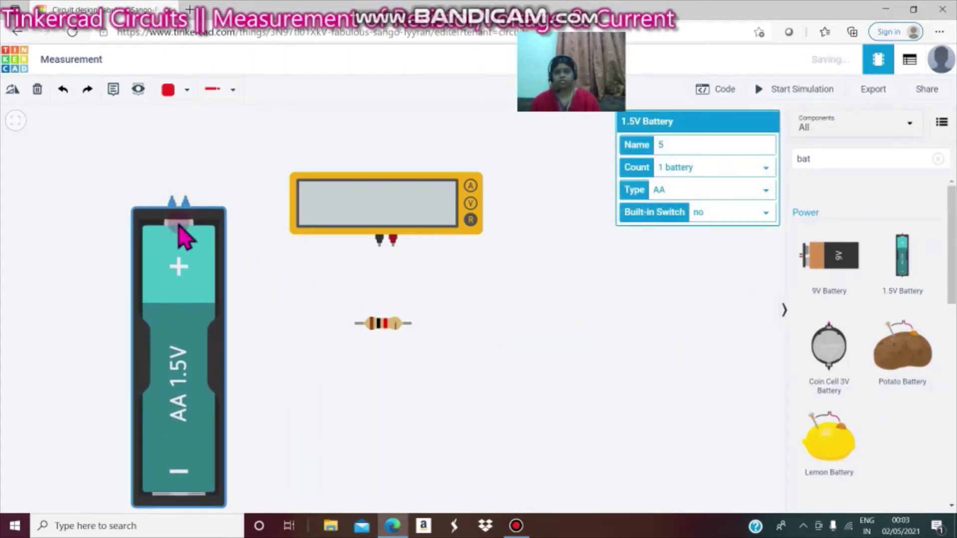
left_click(85, 250)
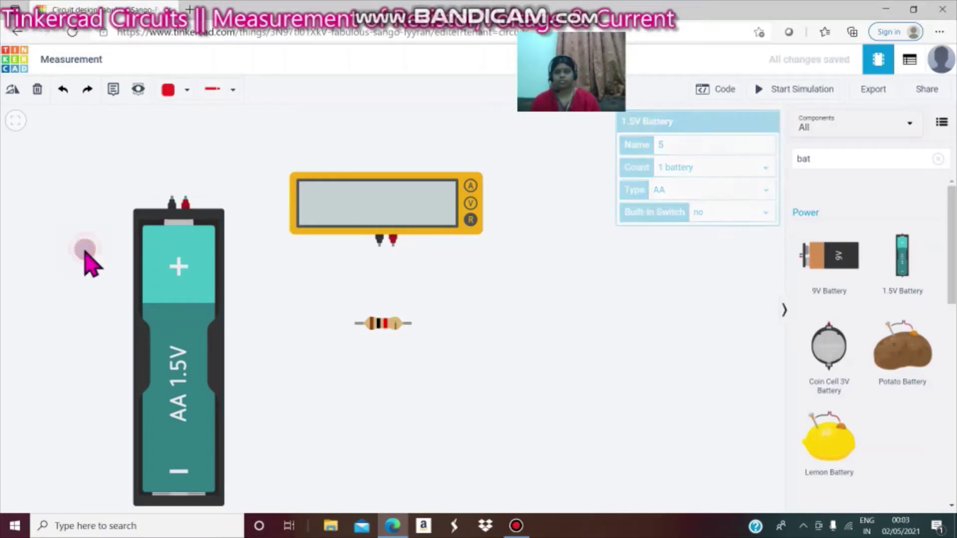
Set the 1.5V battery's count to 2 batteries
left_click(200, 266)
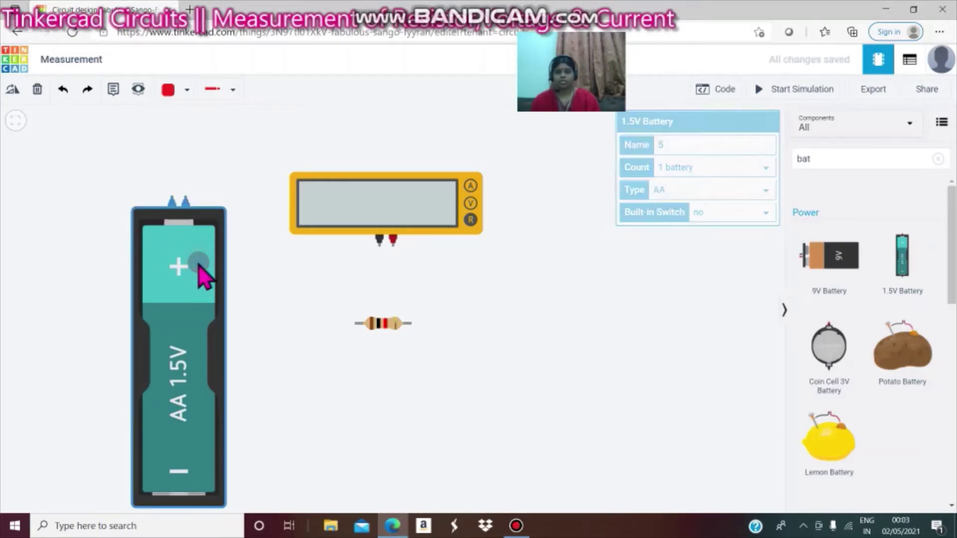
left_click(766, 169)
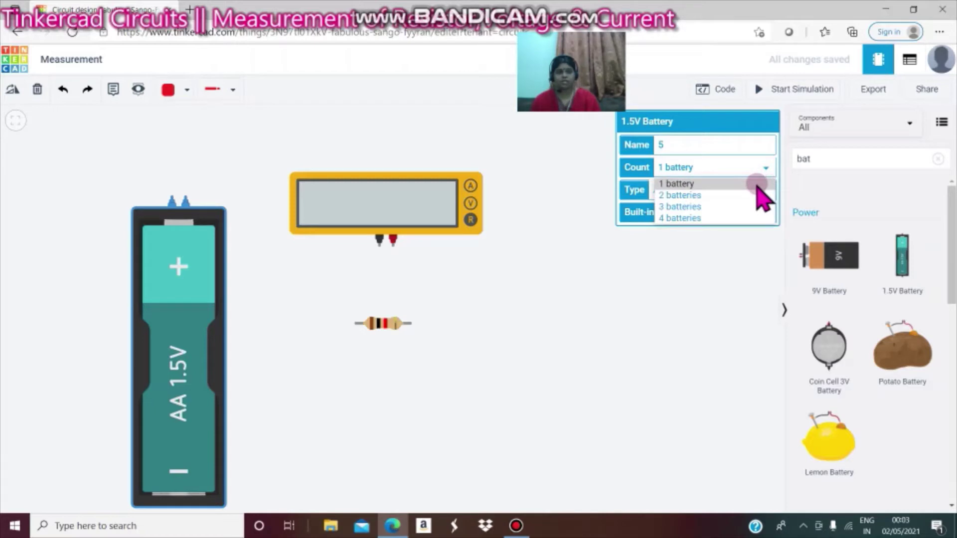
left_click(757, 184)
left_click(762, 169)
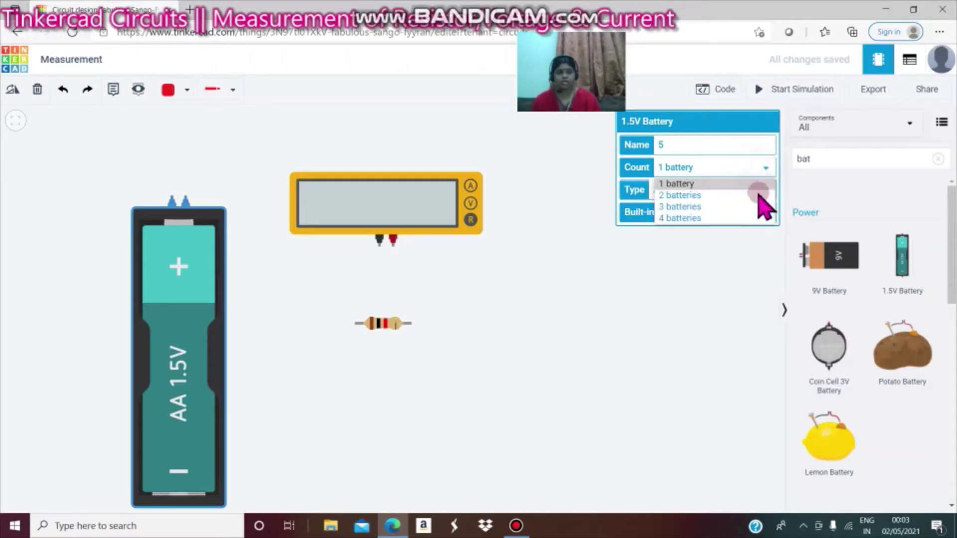
left_click(753, 195)
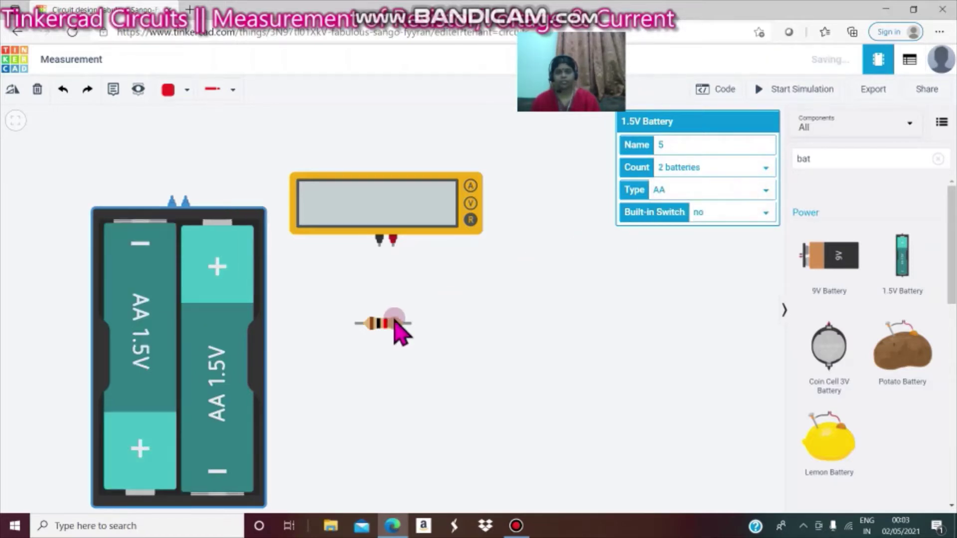
Rearrange the parts so the multimeter sits to the right of the battery pack with the resistor below it
left_click_drag(410, 214, 569, 426)
left_click(536, 345)
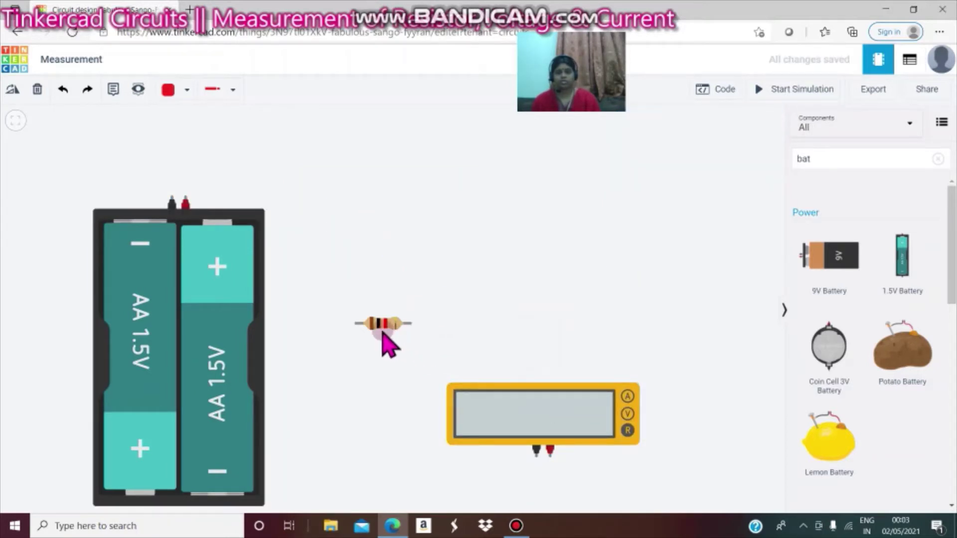
left_click_drag(385, 336, 483, 257)
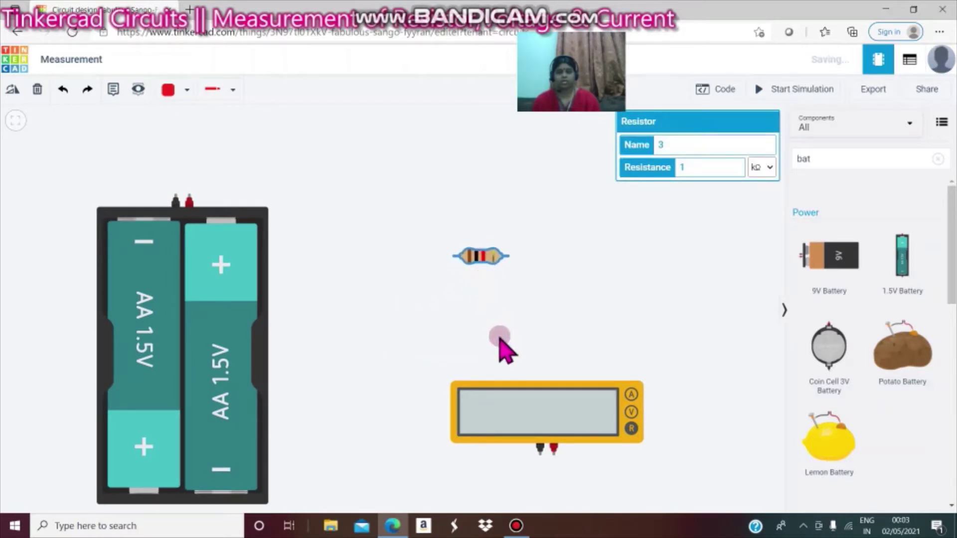
left_click_drag(529, 419, 493, 377)
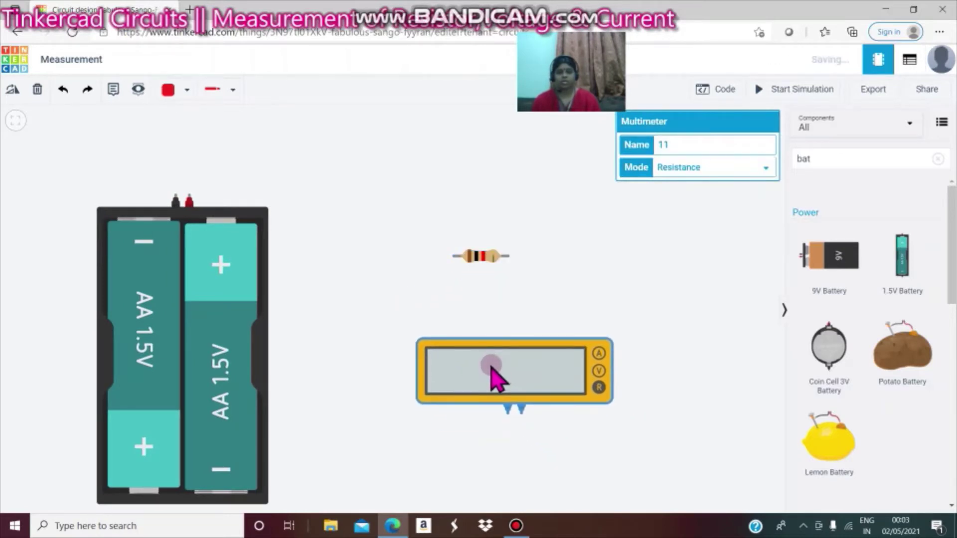
left_click(461, 454)
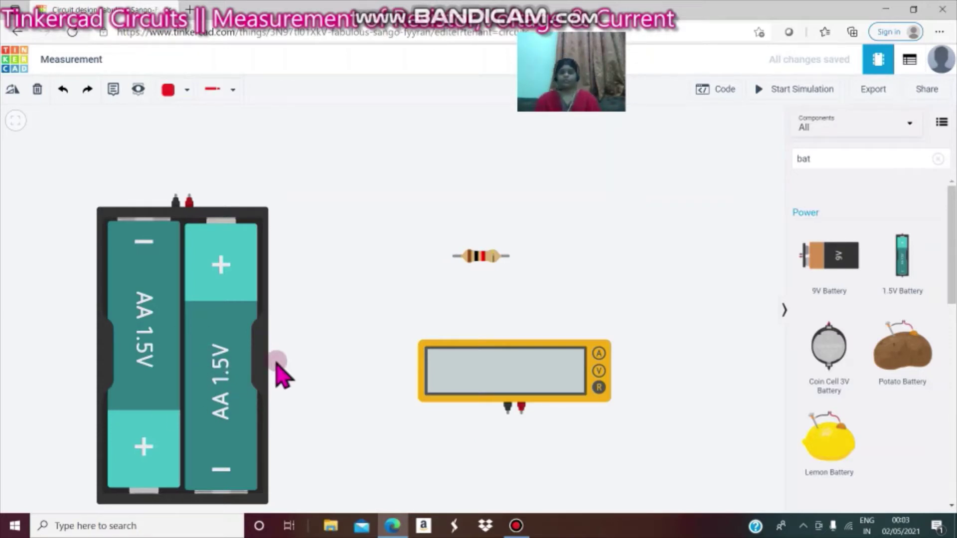
left_click_drag(557, 386, 526, 205)
left_click_drag(484, 258, 486, 380)
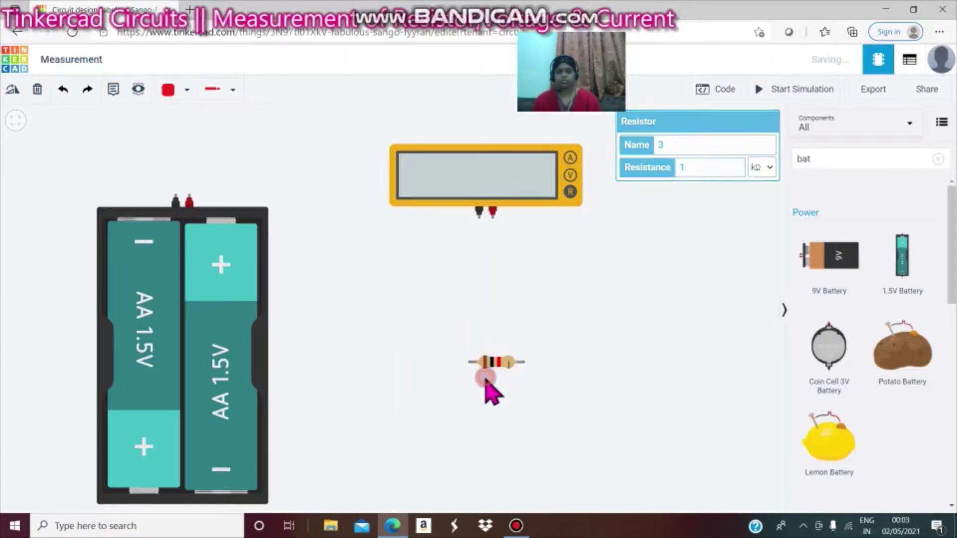
left_click_drag(503, 181, 534, 244)
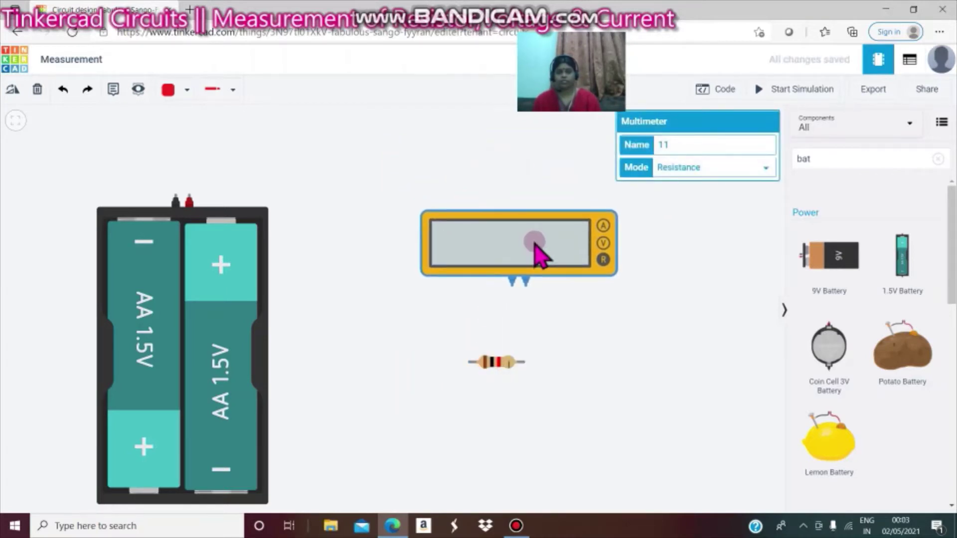
left_click(437, 310)
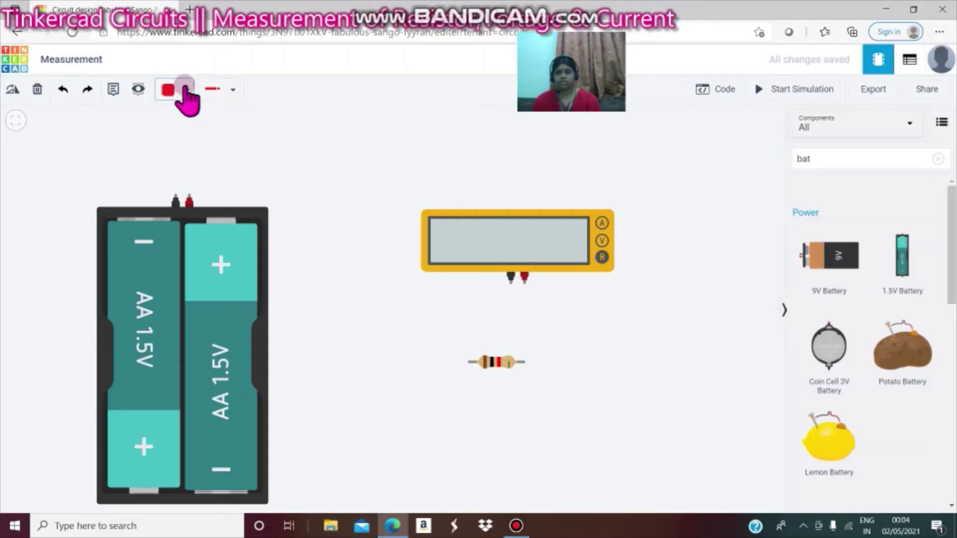
Wire the battery pack's positive terminal to the resistor's left terminal with a red wire routed above and around the pack
left_click(189, 196)
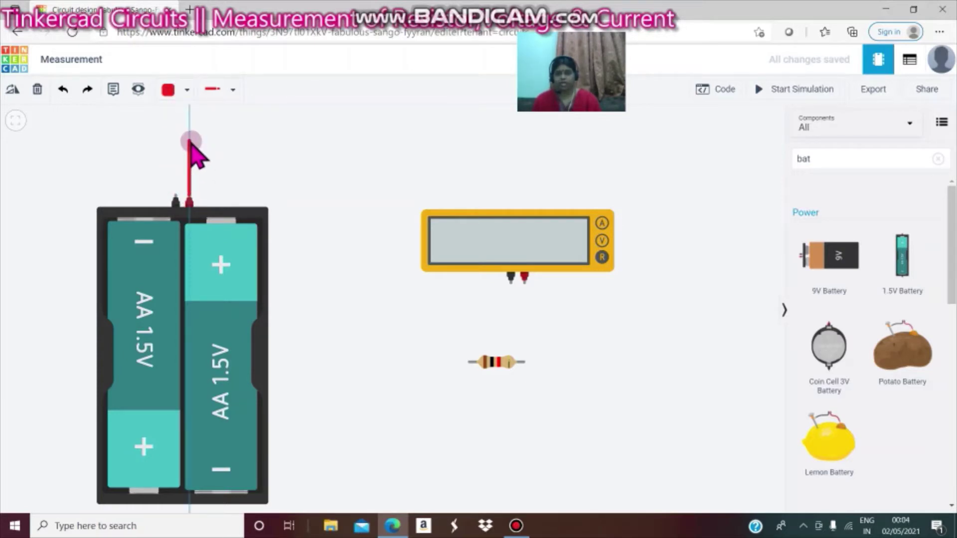
left_click(189, 141)
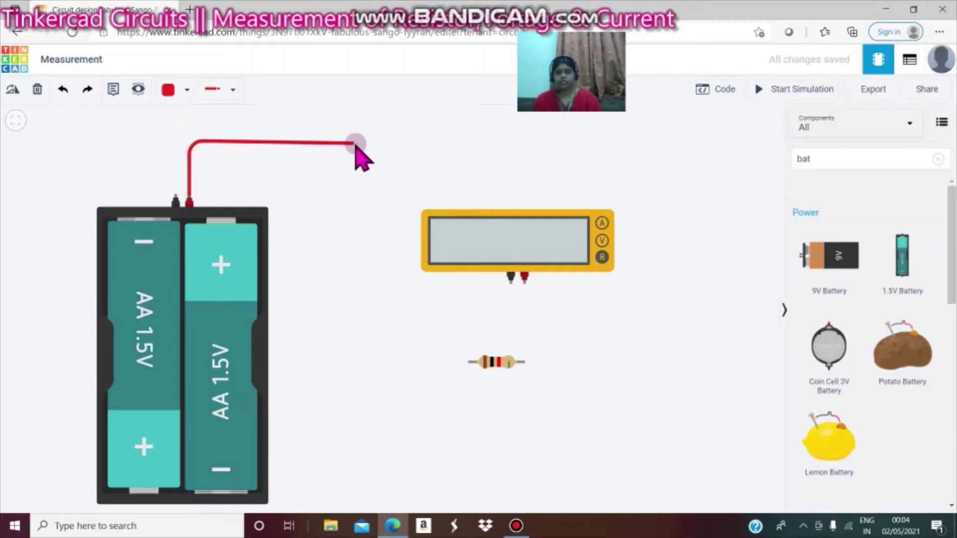
left_click(360, 141)
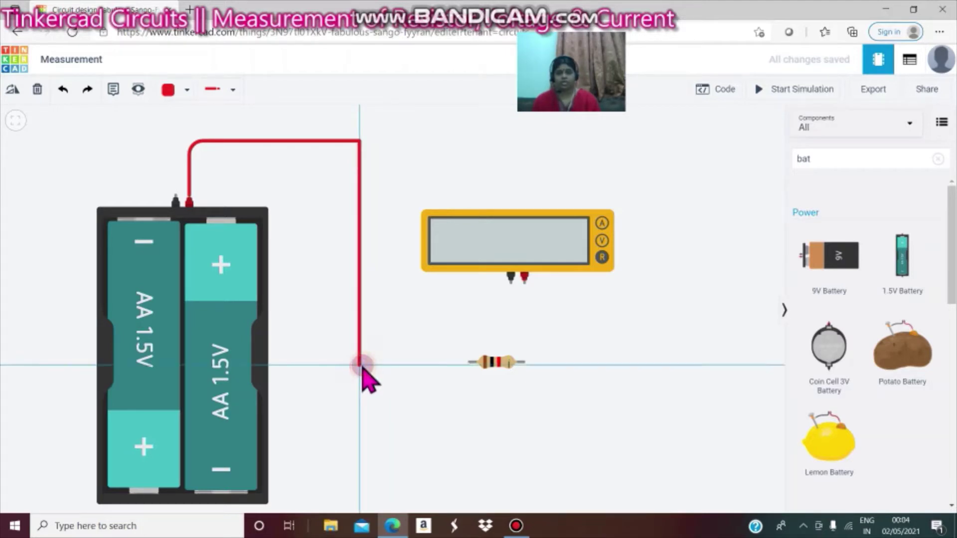
left_click(360, 364)
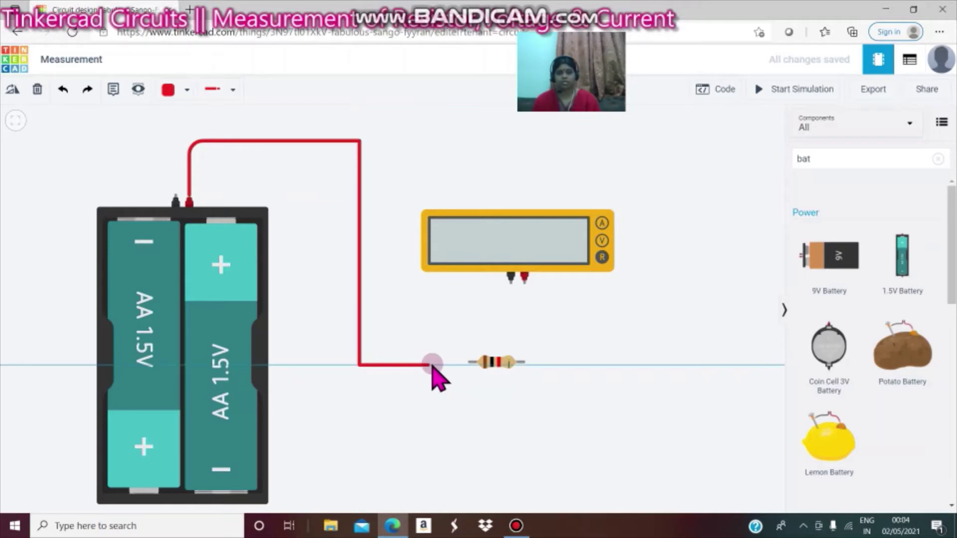
left_click(469, 363)
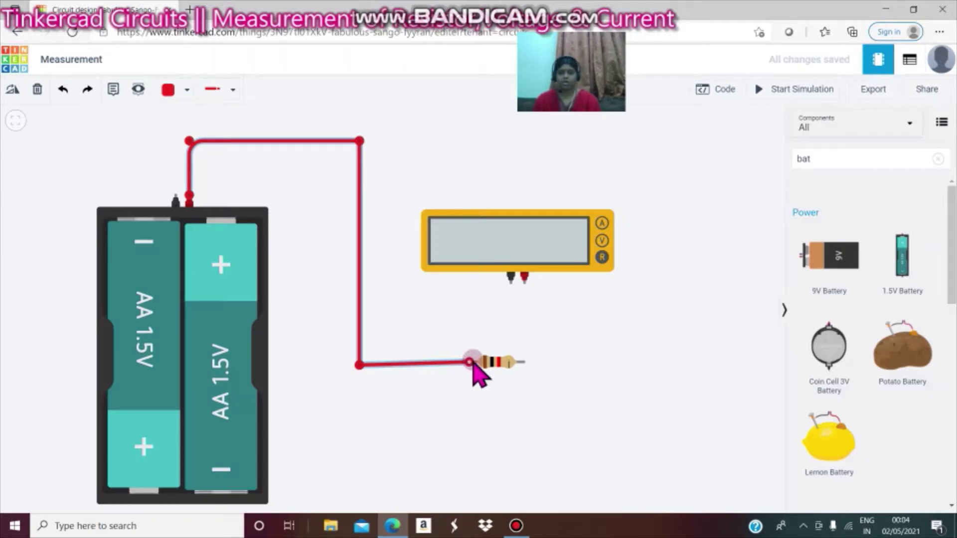
left_click(473, 368)
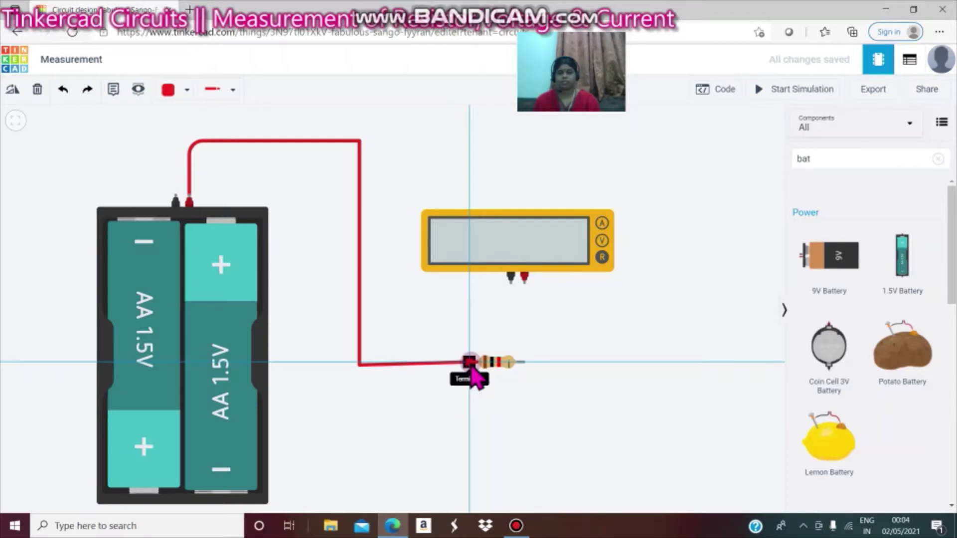
left_click_drag(471, 368, 36, 88)
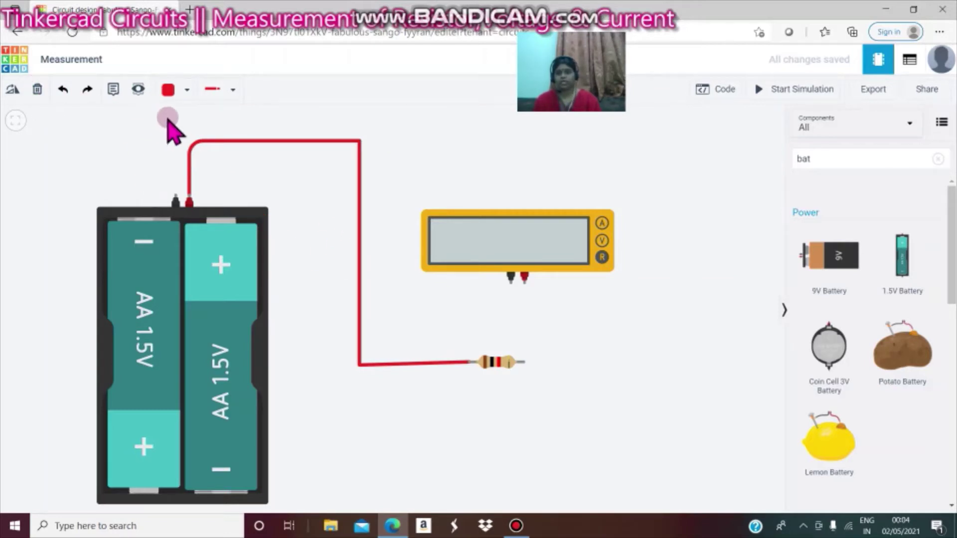
Wire the battery pack's negative terminal to the resistor's right terminal with a black wire routed over and around the multimeter
left_click(170, 91)
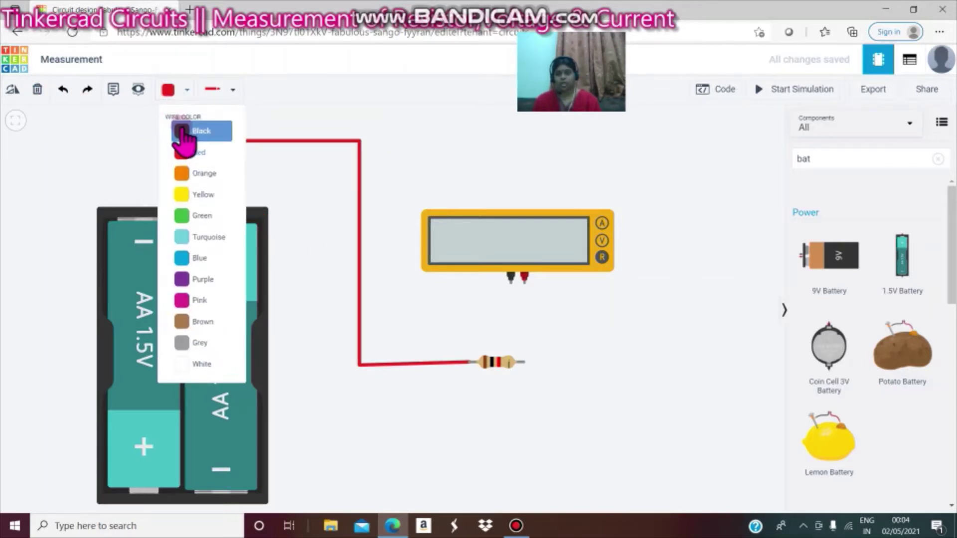
left_click(185, 128)
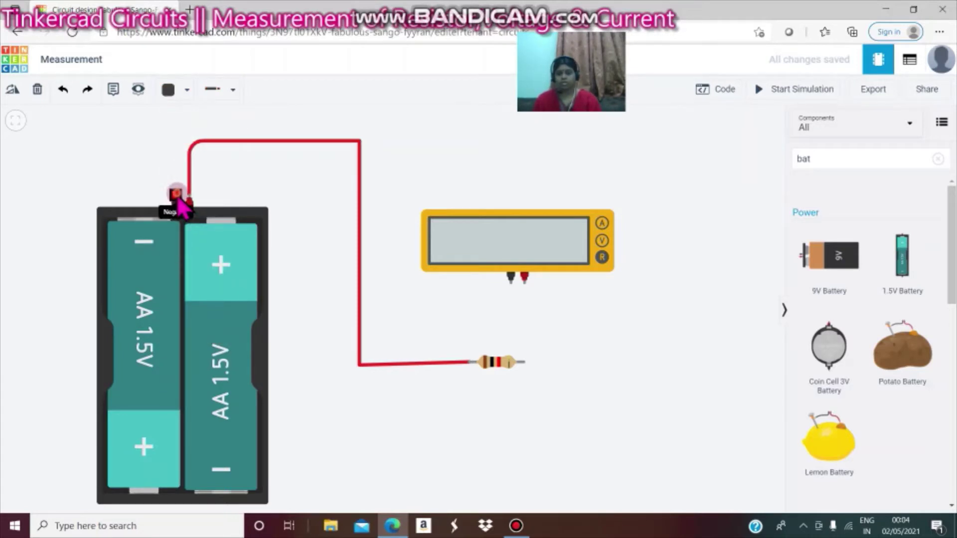
left_click(176, 195)
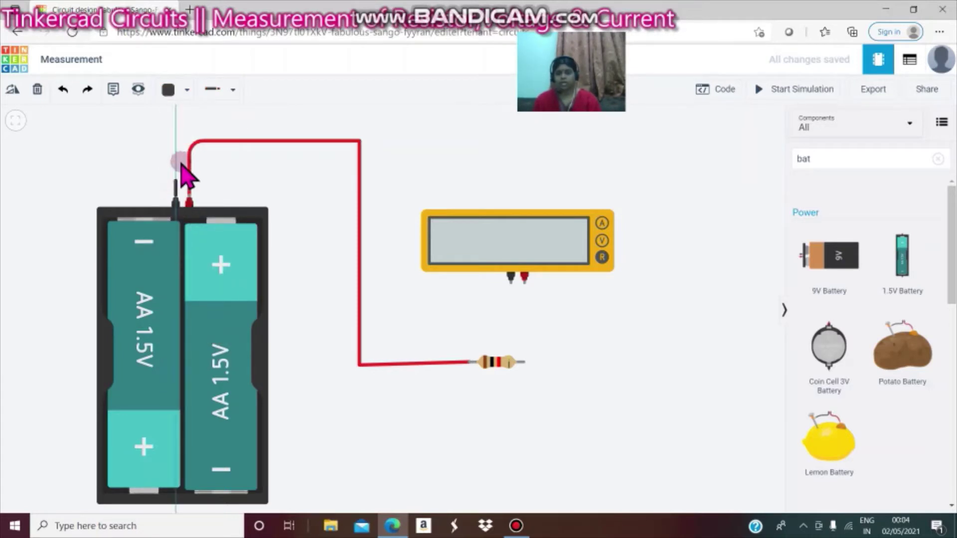
left_click(178, 122)
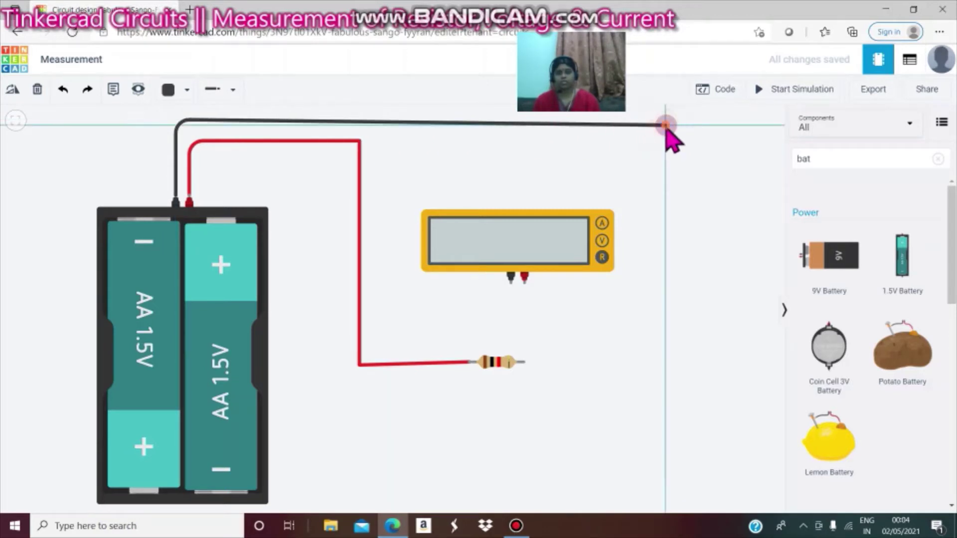
left_click(666, 125)
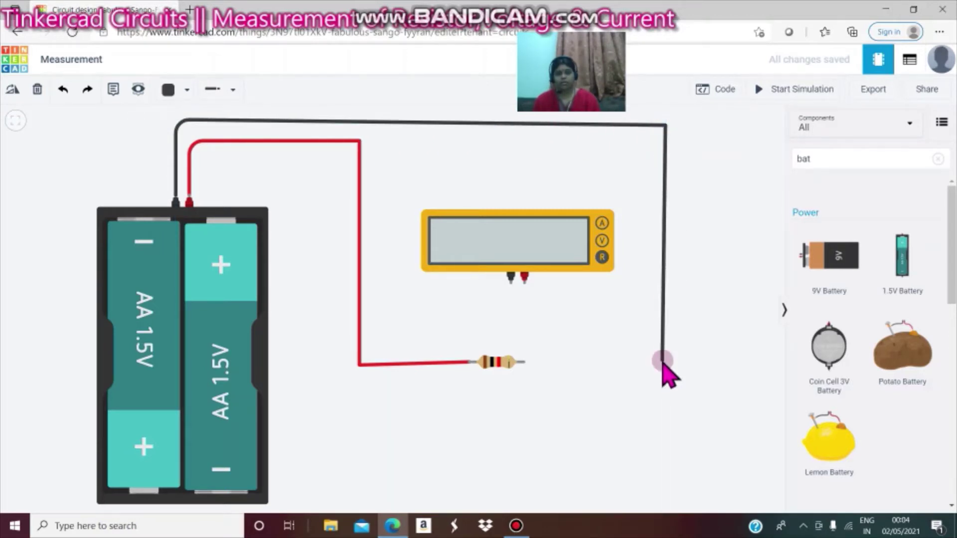
left_click(663, 360)
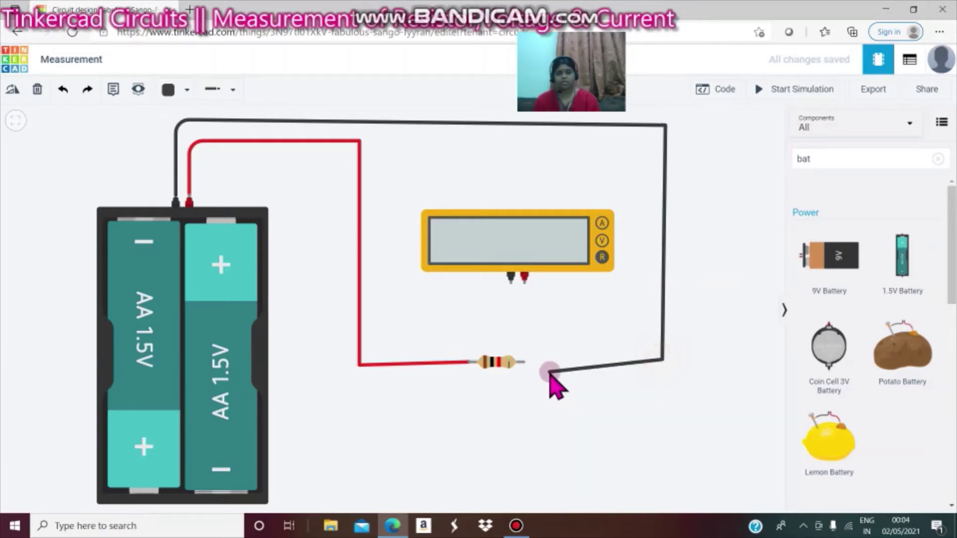
left_click(523, 362)
left_click(525, 366)
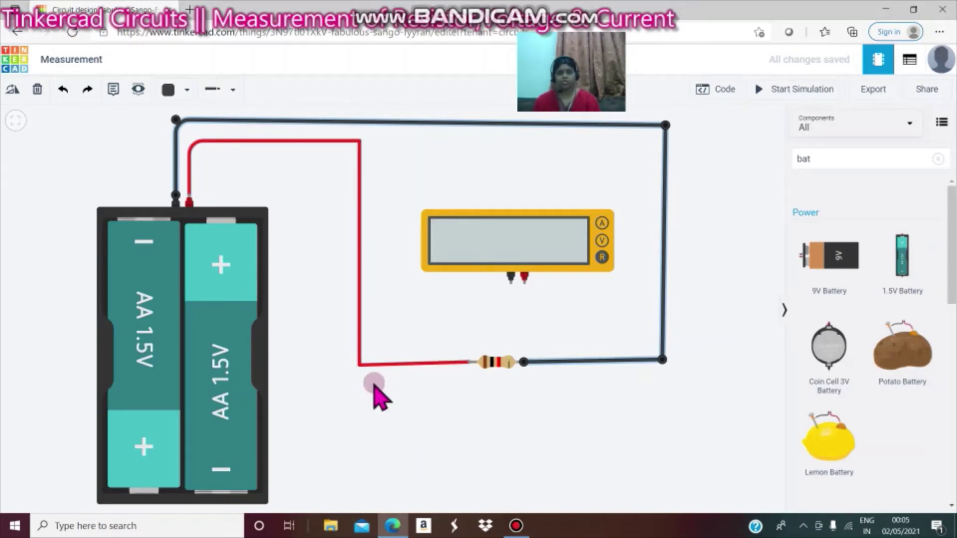
Wire the resistor's left terminal to the multimeter's positive probe with a red wire that bends below the multimeter
left_click(391, 421)
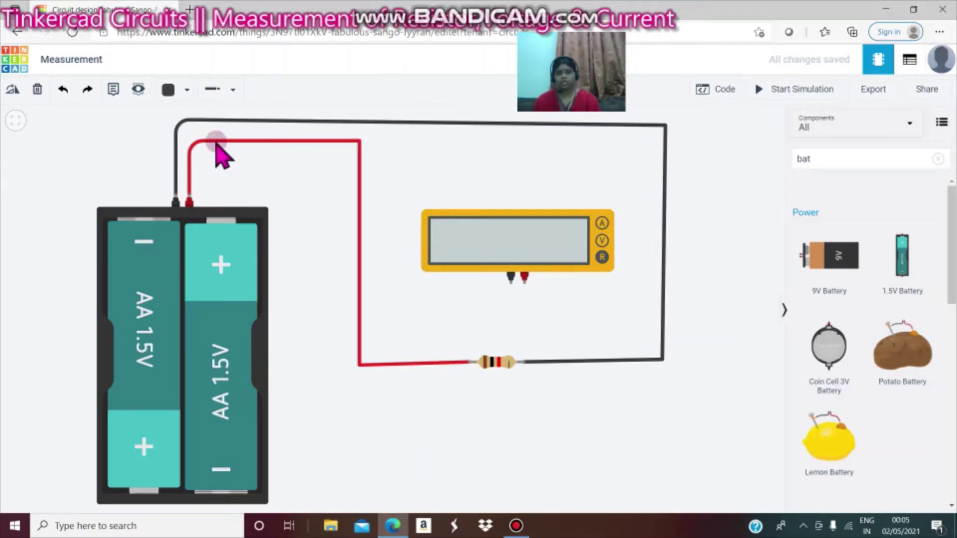
left_click(186, 87)
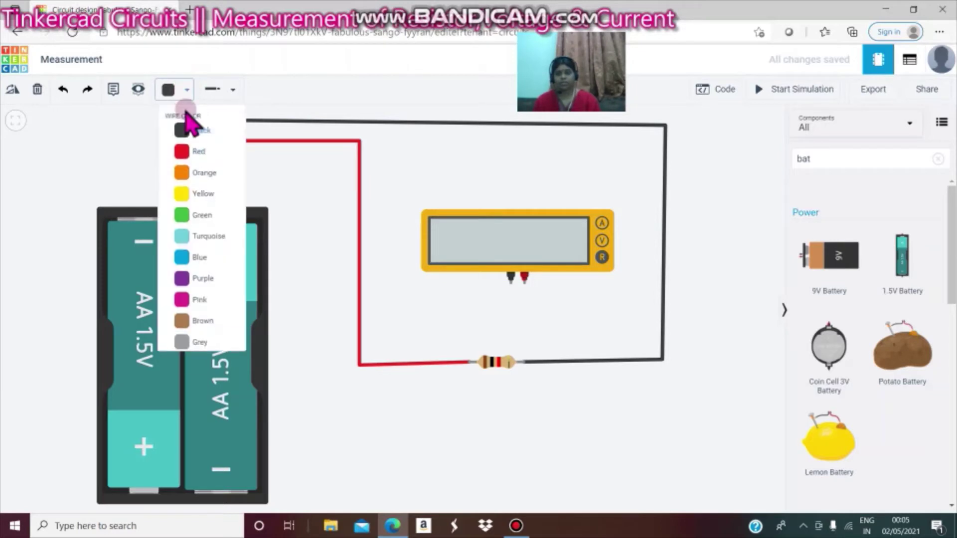
left_click(196, 153)
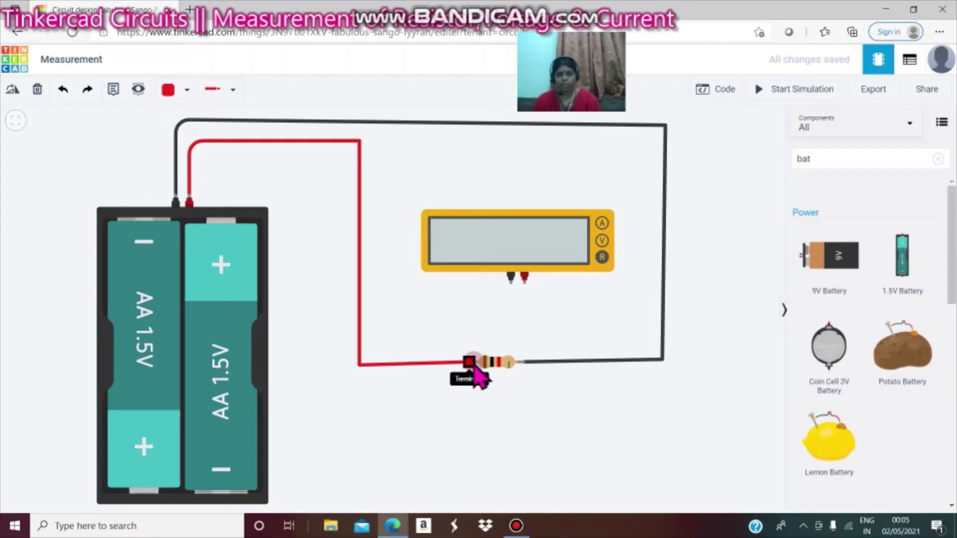
left_click_drag(473, 365, 469, 323)
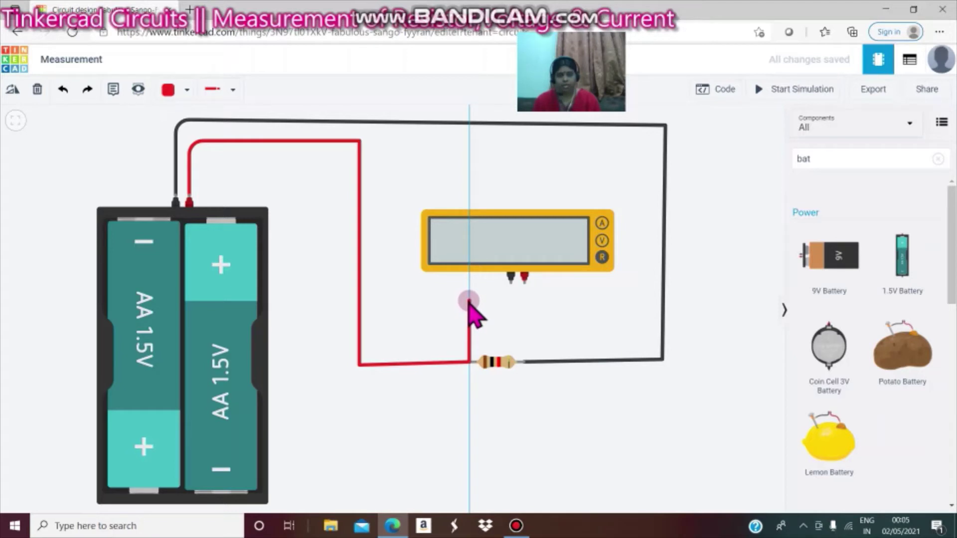
left_click(469, 302)
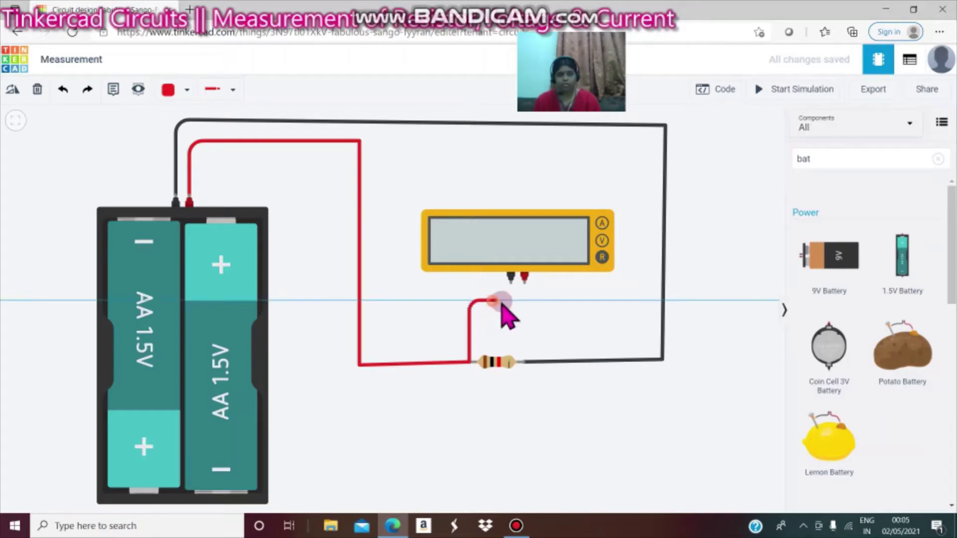
left_click(526, 289)
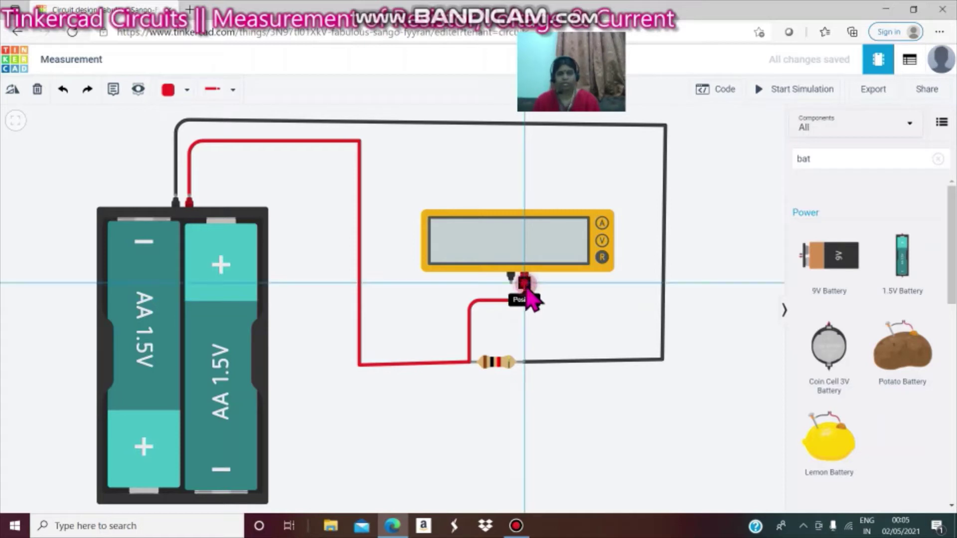
left_click(545, 305)
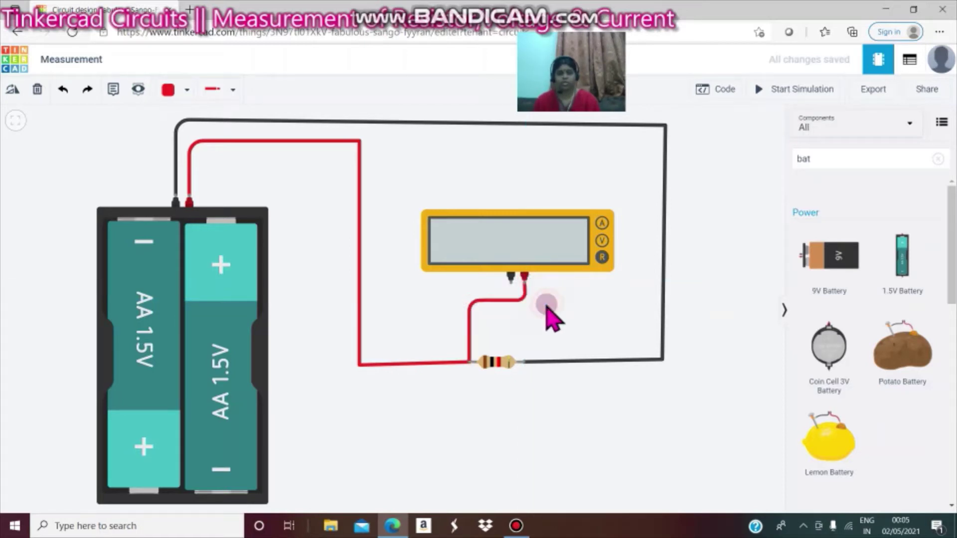
Wire the resistor's right terminal straight to the multimeter's negative probe with a black wire
left_click(170, 90)
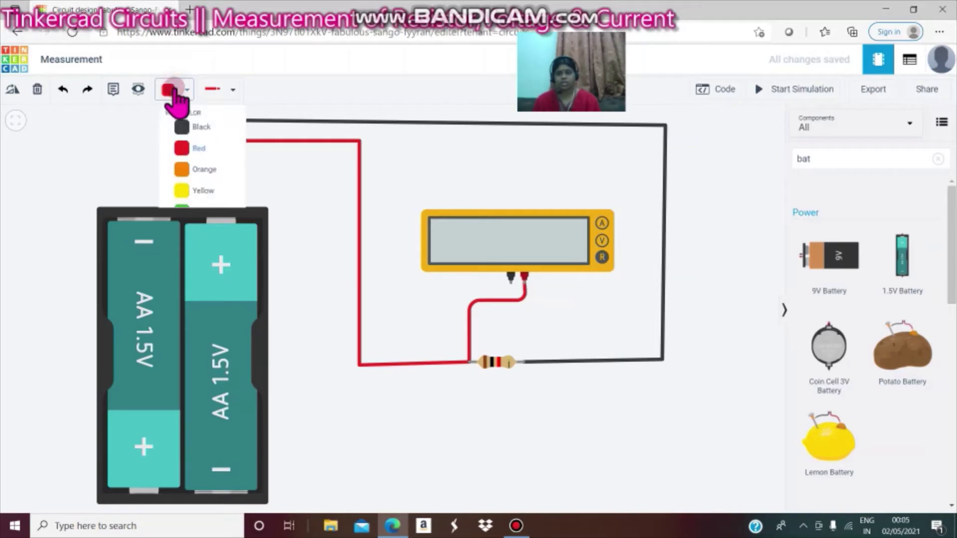
left_click(183, 132)
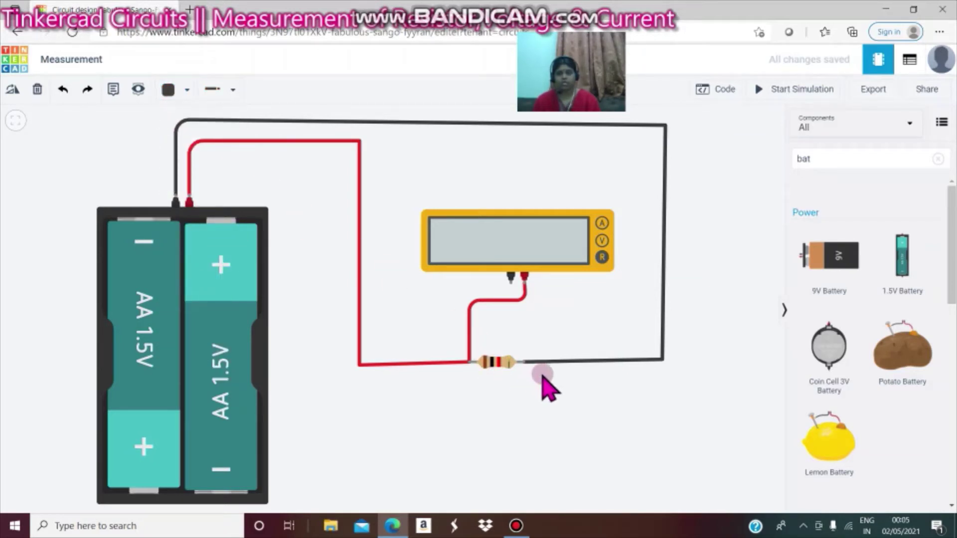
left_click(526, 372)
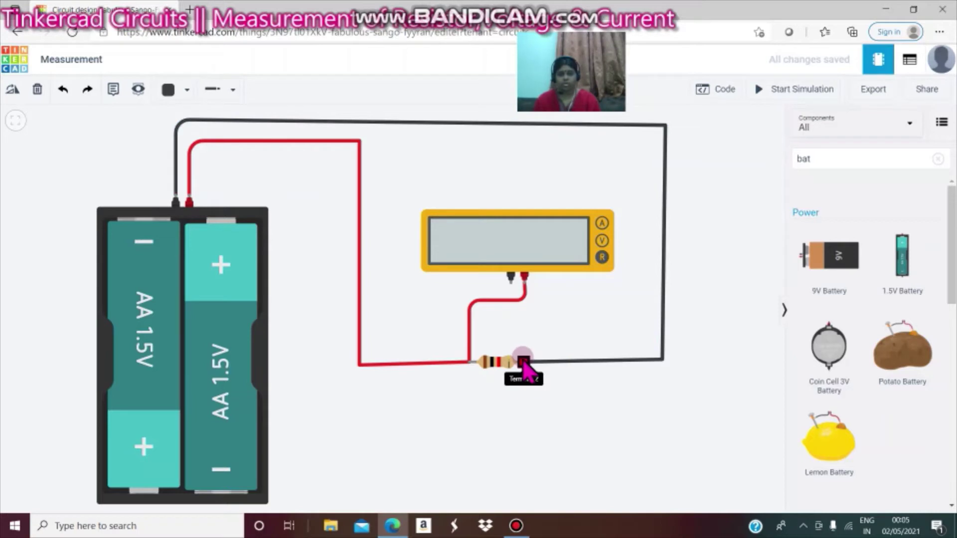
left_click(523, 361)
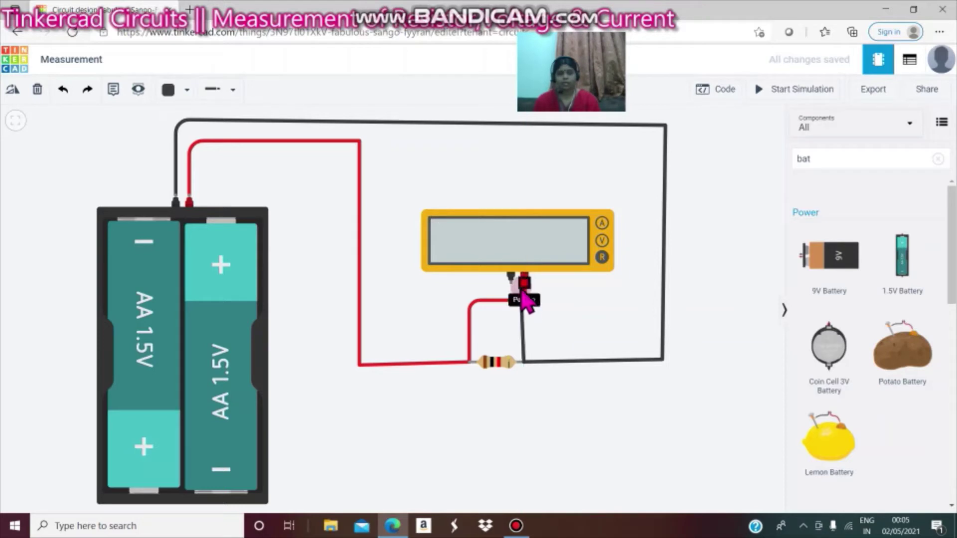
left_click(512, 287)
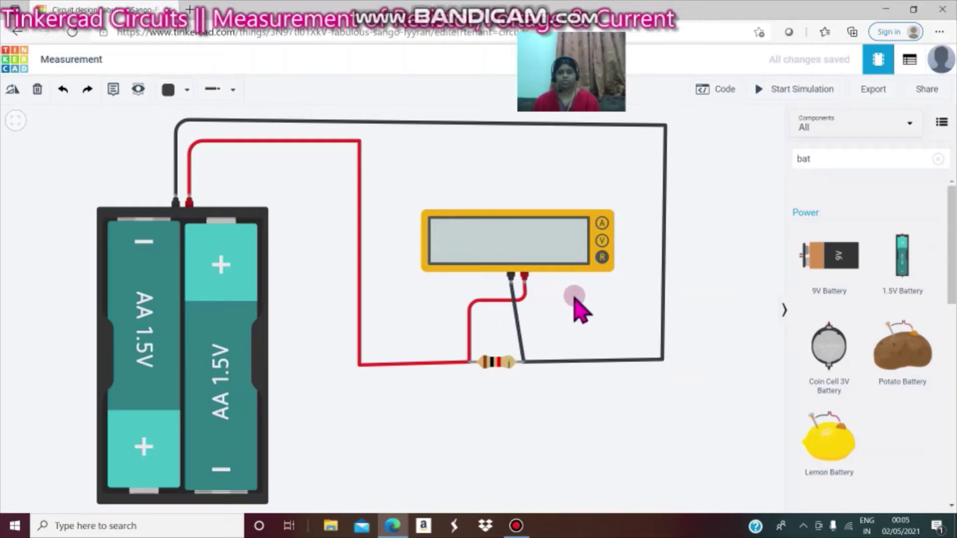
Set the multimeter's mode to Voltage, then run the simulation to read the voltage across the resistor and stop it
left_click(603, 242)
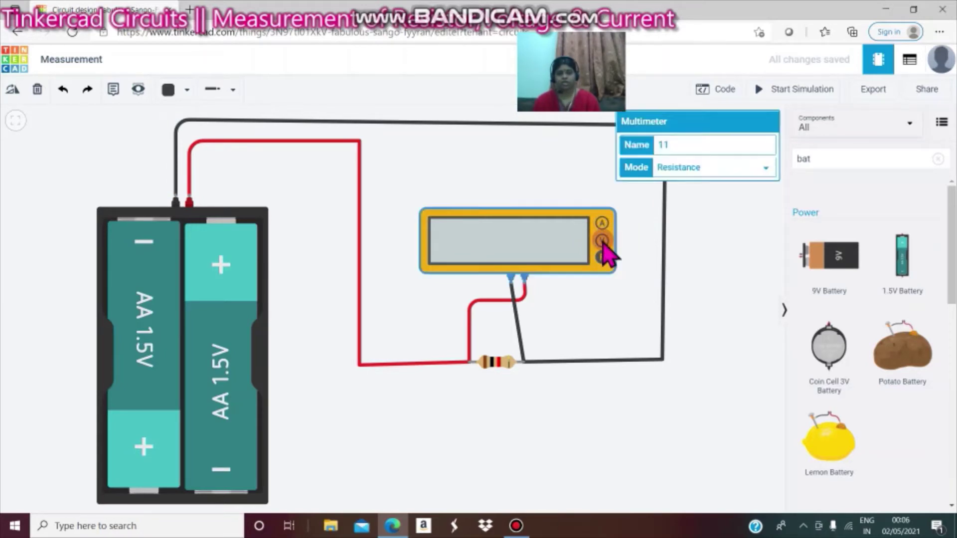
left_click(765, 168)
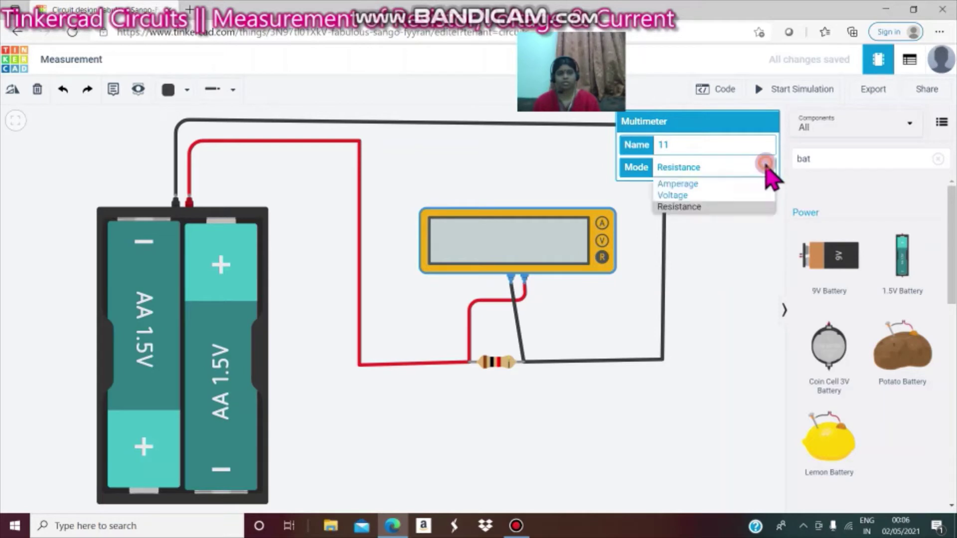
left_click(754, 196)
left_click(728, 232)
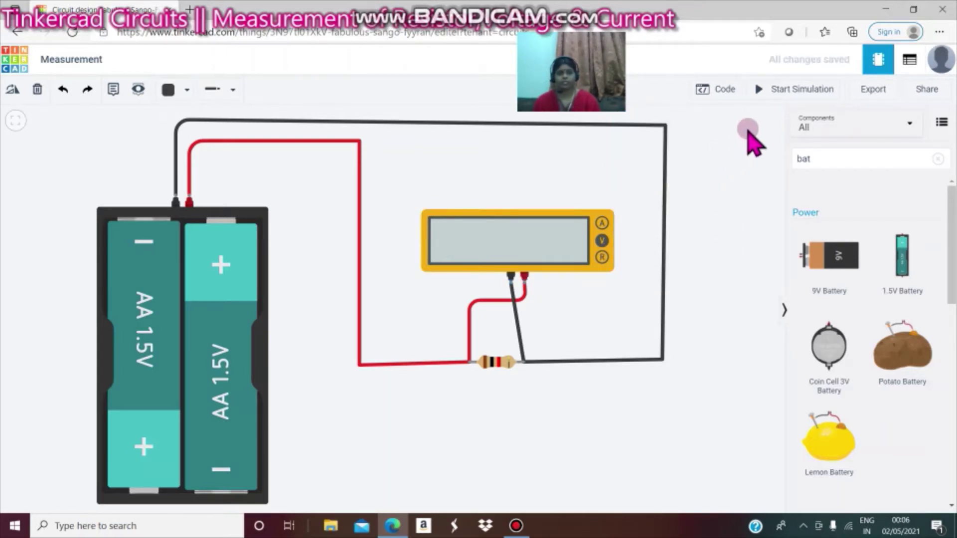
left_click(800, 90)
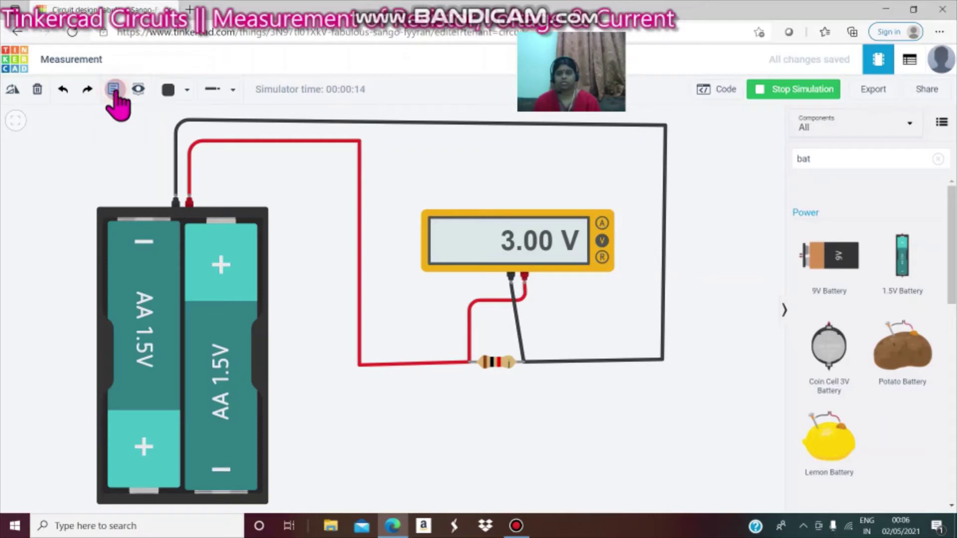
left_click(786, 92)
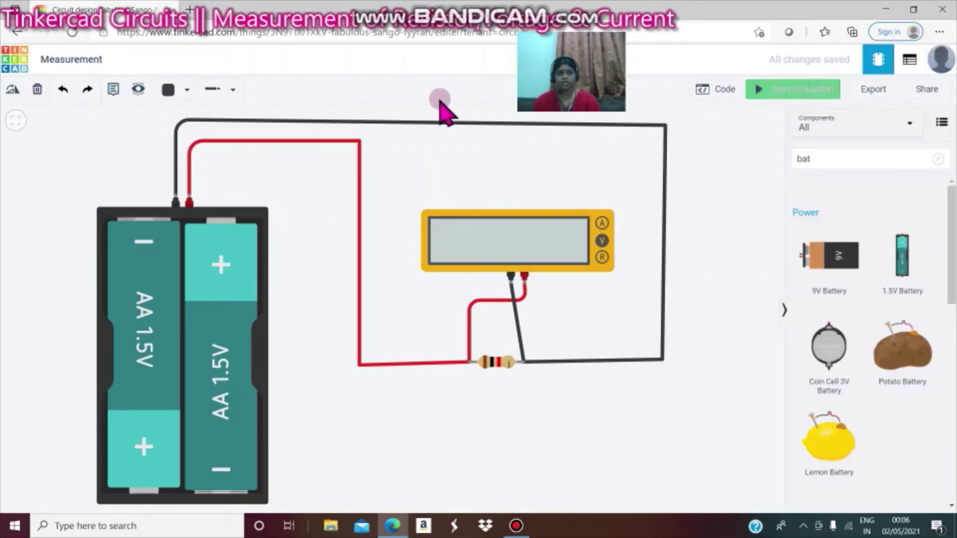
Add an annotation reading "STEP1" beside the battery pack's terminals, under the red wire
left_click(113, 90)
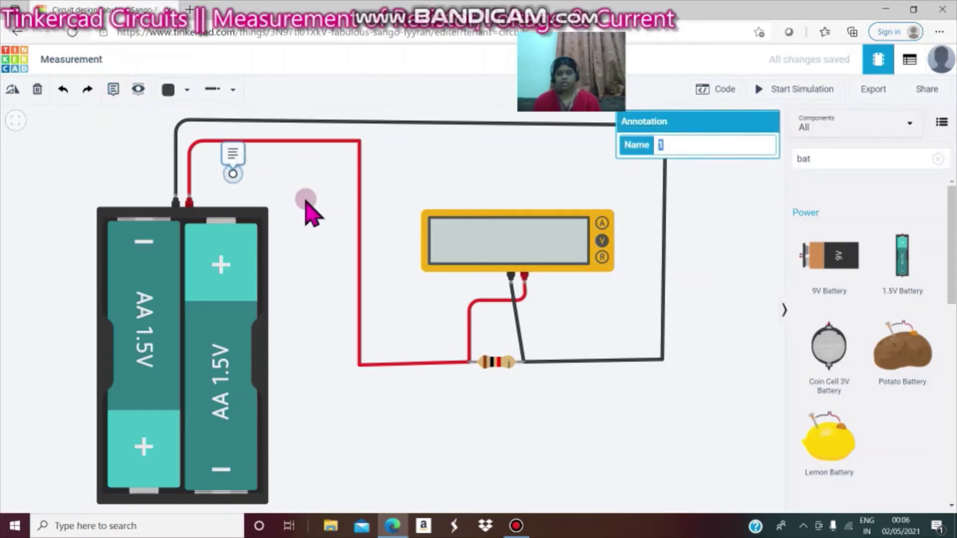
left_click(298, 178)
left_click_drag(295, 177, 289, 189)
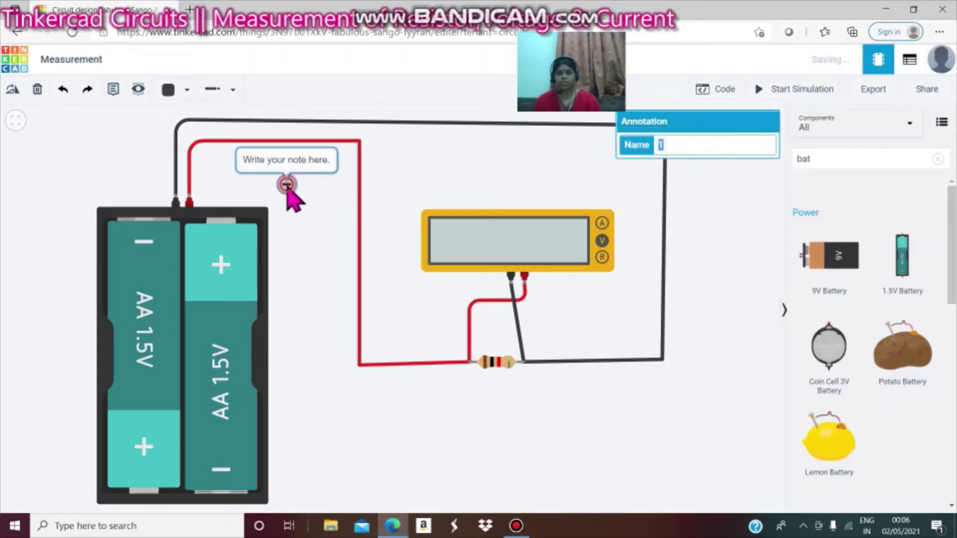
left_click(287, 165)
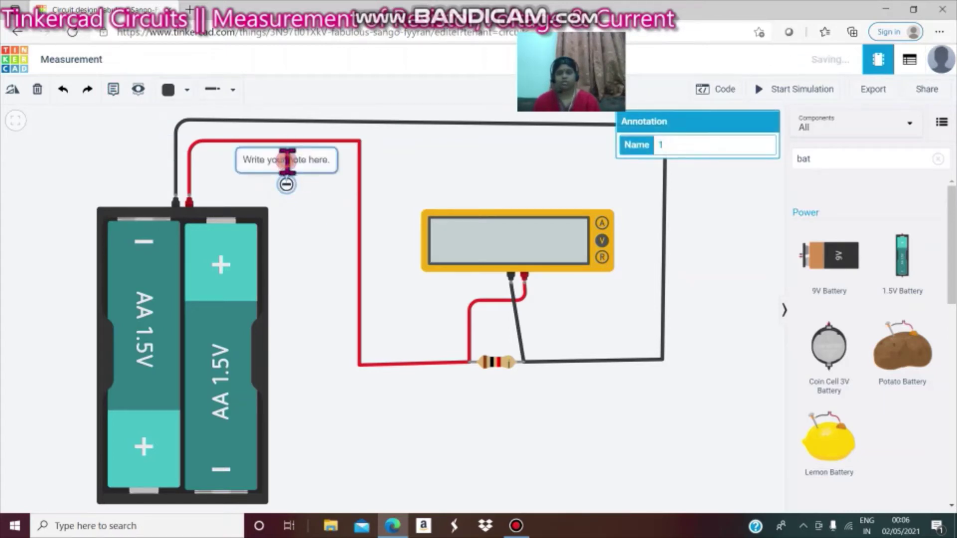
left_click(287, 160)
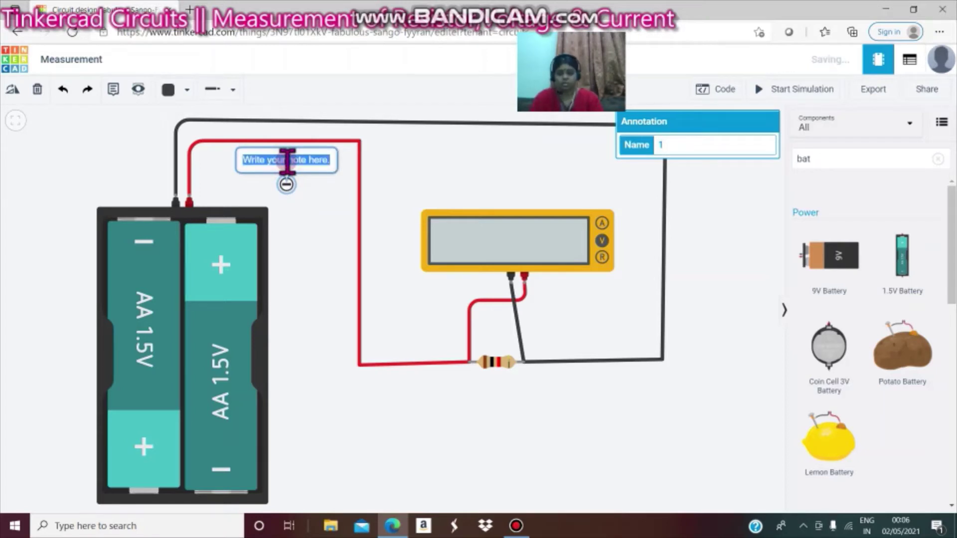
key("BackSpace")
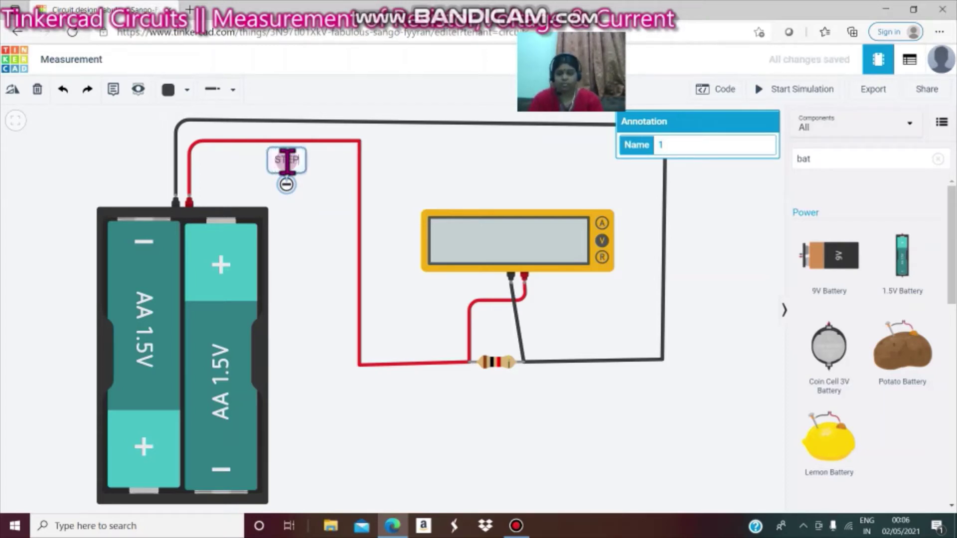
left_click(331, 186)
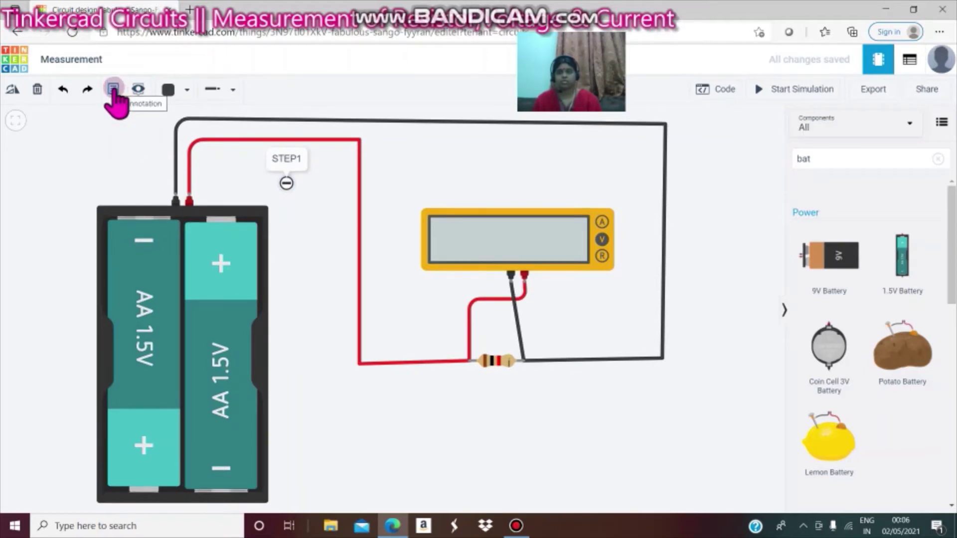
Add an annotation reading "STEP2" just above the multimeter, near the black wire
left_click_drag(117, 120, 125, 142)
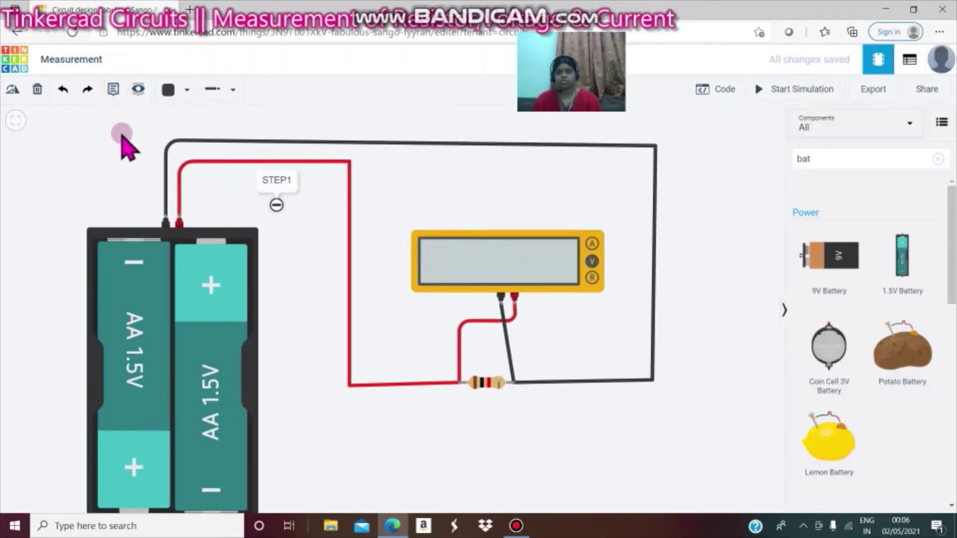
left_click(114, 95)
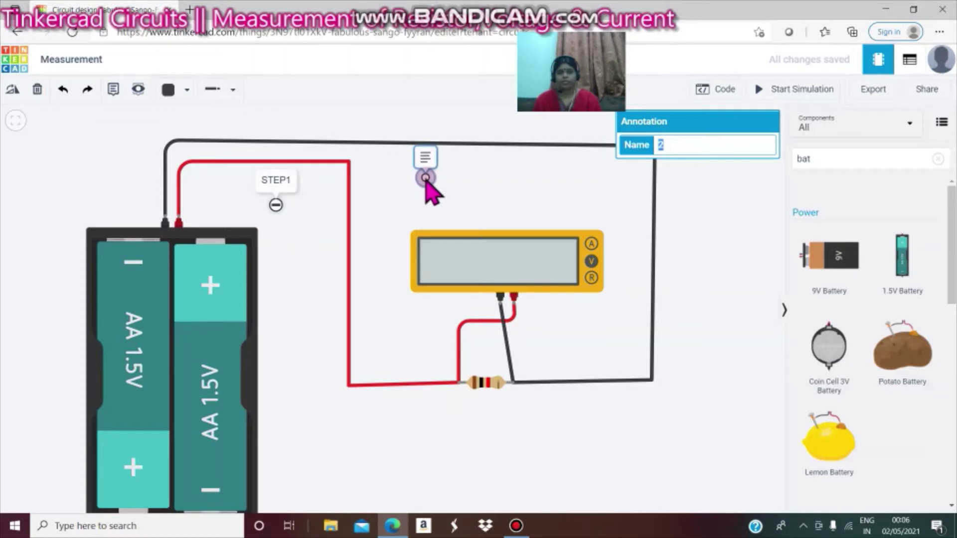
left_click(425, 178)
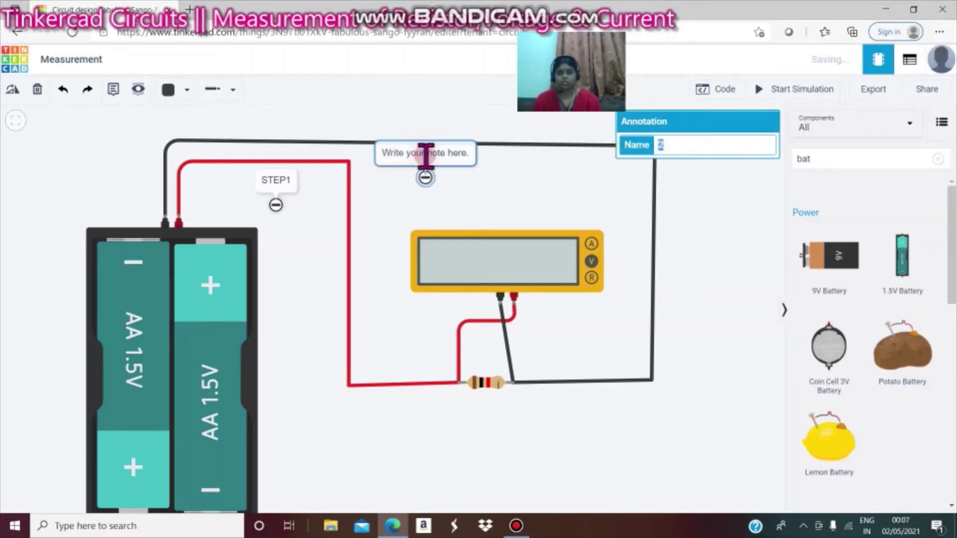
left_click(425, 153)
type("S")
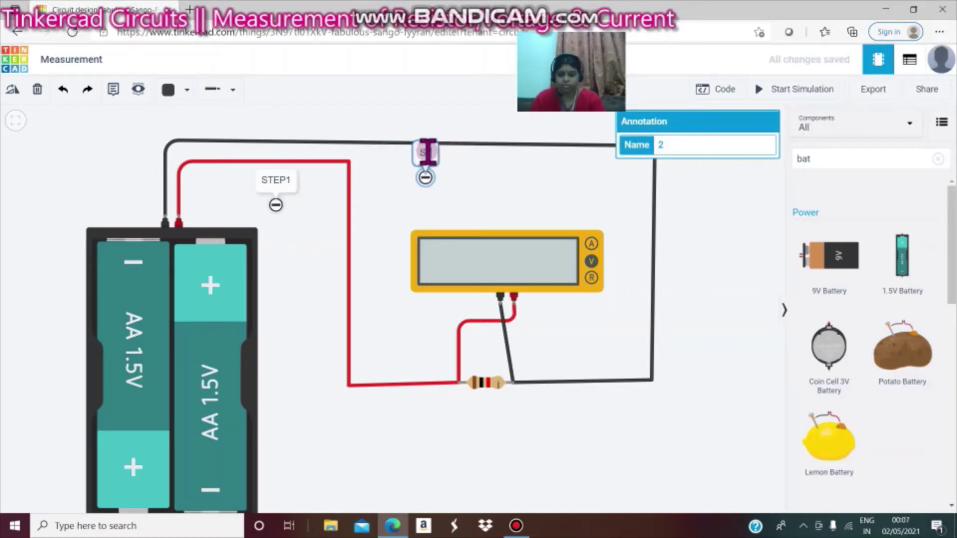
type("TEP2")
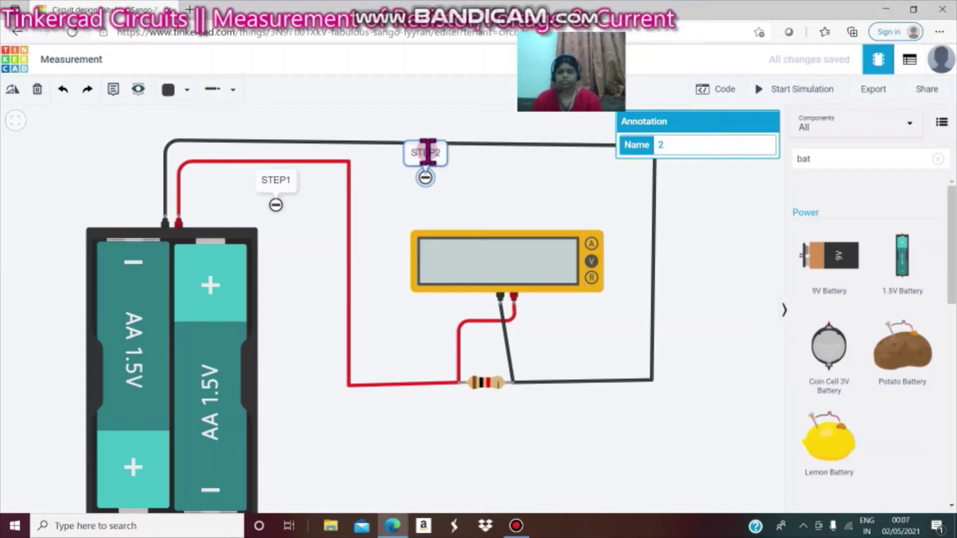
left_click(388, 180)
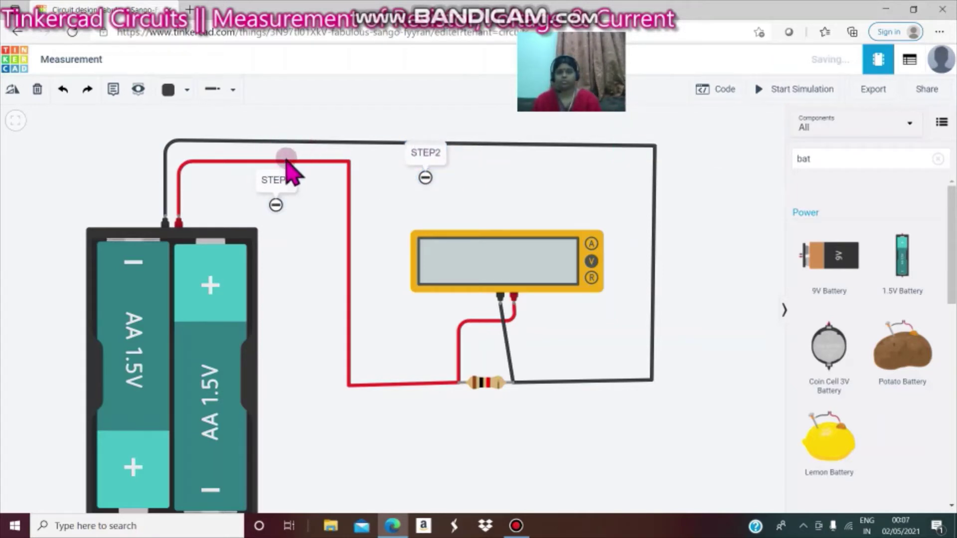
Add an annotation reading "STEP3" just above the resistor's left terminal
left_click(112, 85)
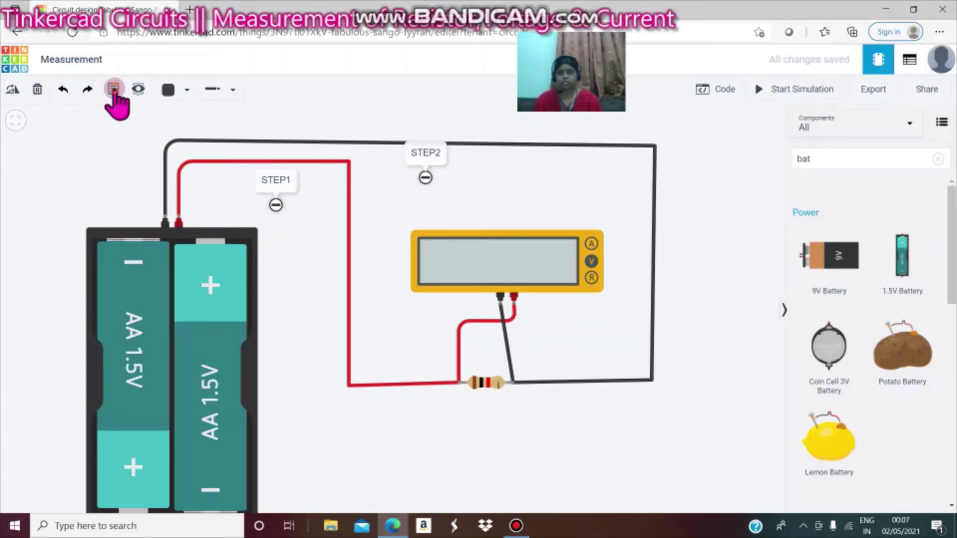
left_click(114, 90)
left_click(338, 290)
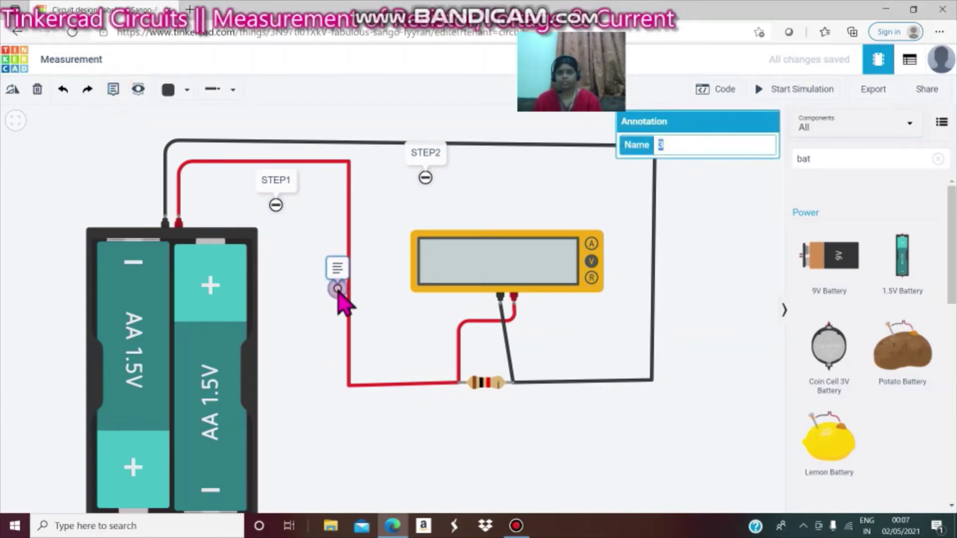
mouse_move(338, 290)
left_mouse_down()
mouse_move(445, 358)
mouse_move(443, 367)
left_mouse_up()
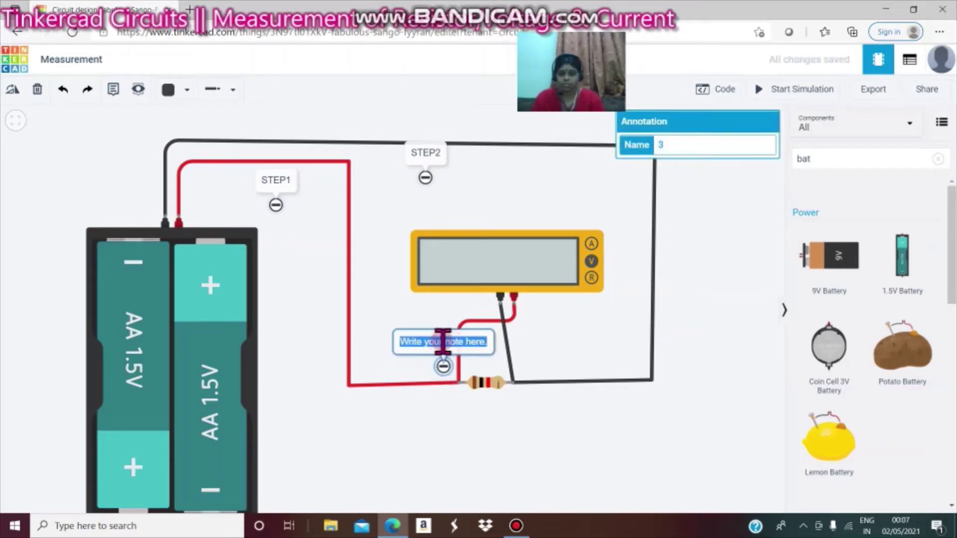
type("ST")
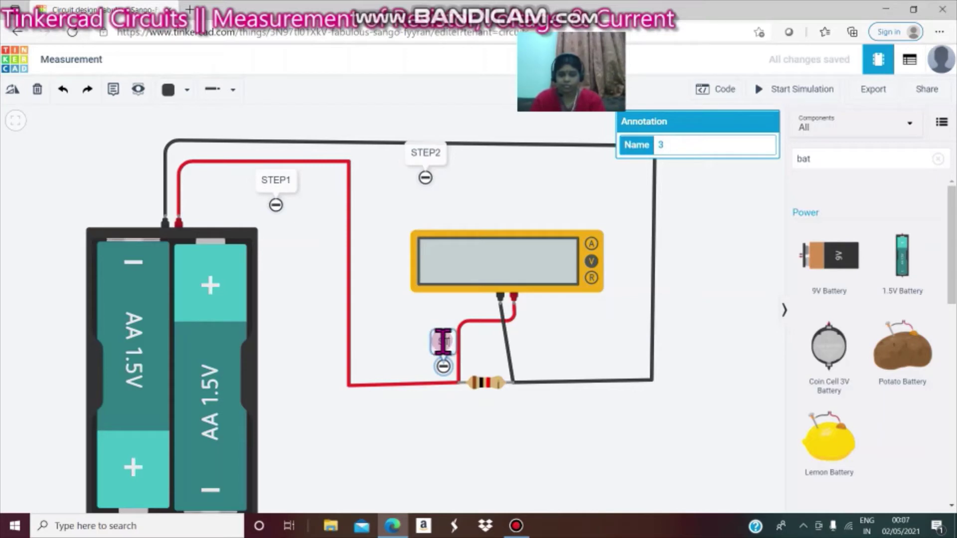
type("EP3")
left_click(278, 257)
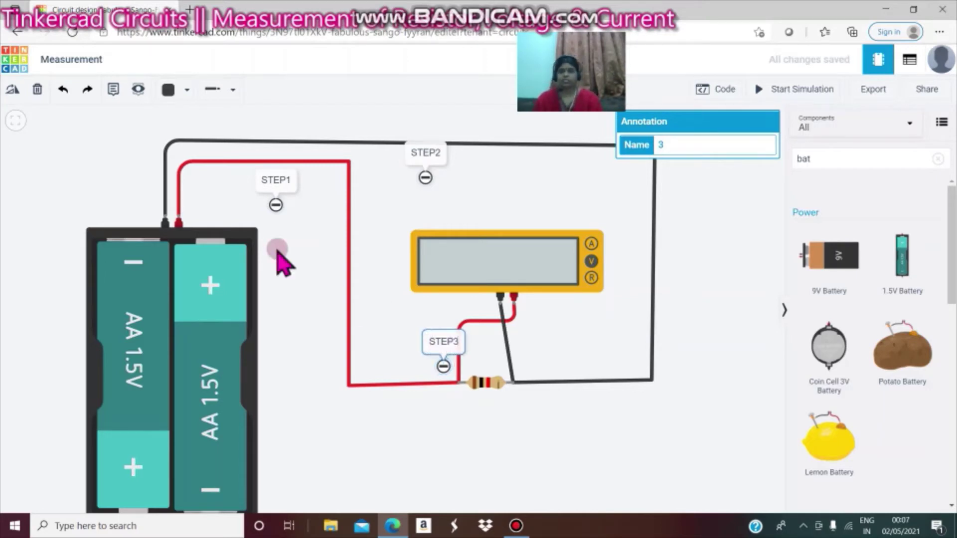
Add an annotation reading "STEP4" just above the resistor's right terminal
left_click(114, 90)
left_click(573, 357)
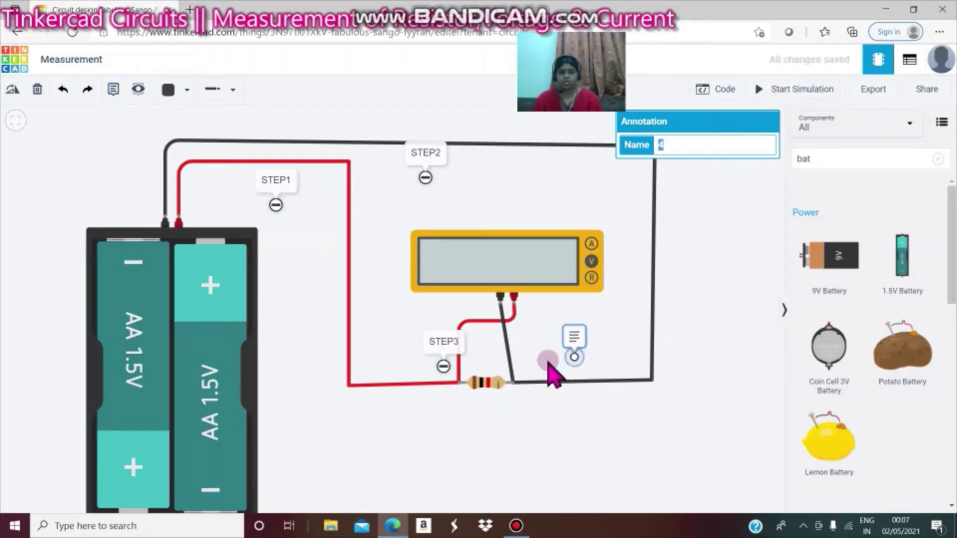
left_click(529, 357)
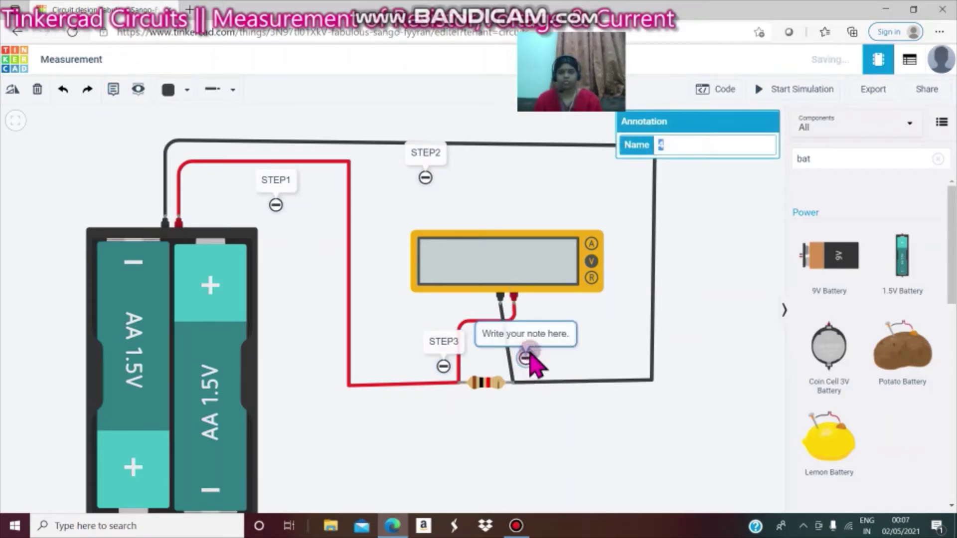
left_click(527, 357)
left_click(526, 337)
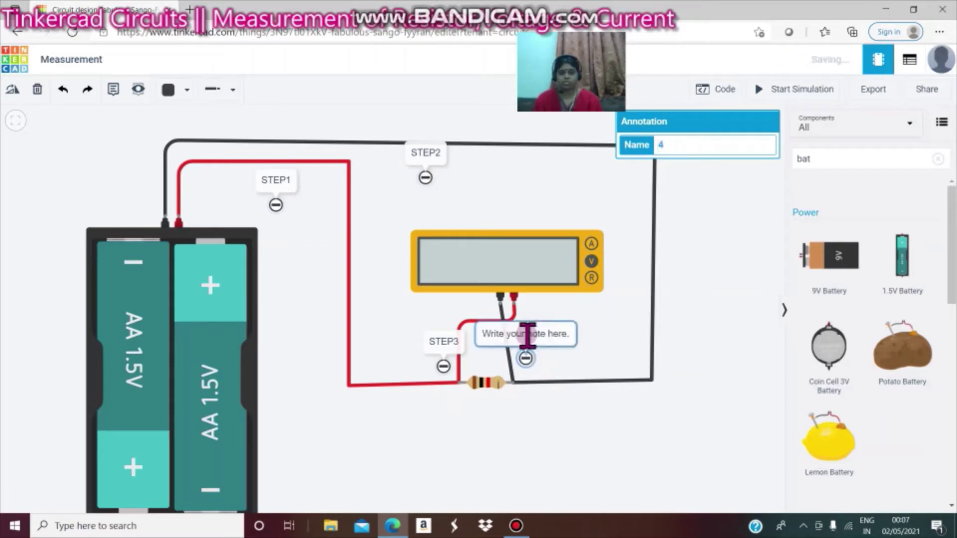
key("BackSpace")
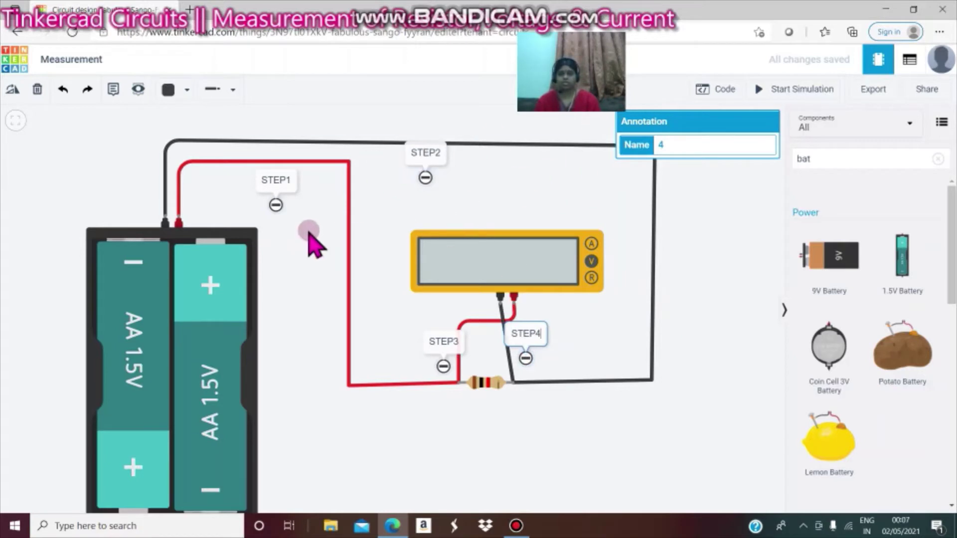
left_click(287, 251)
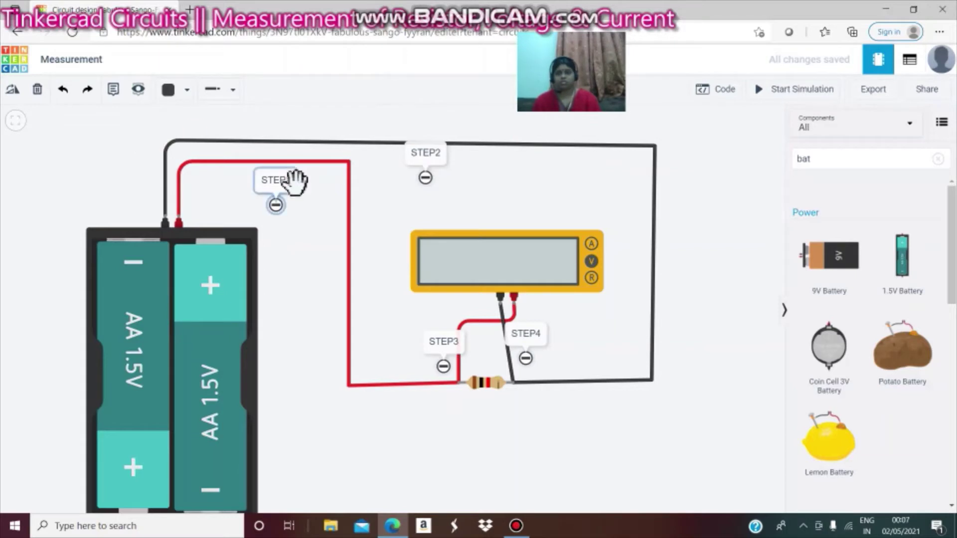
Delete the red and black wires connecting the battery pack to the resistor
left_click(310, 162)
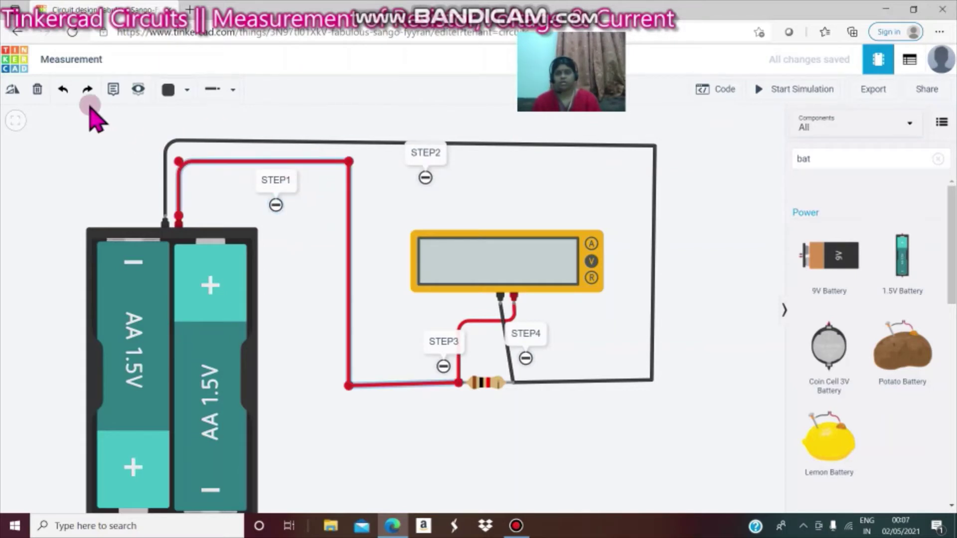
left_click(38, 90)
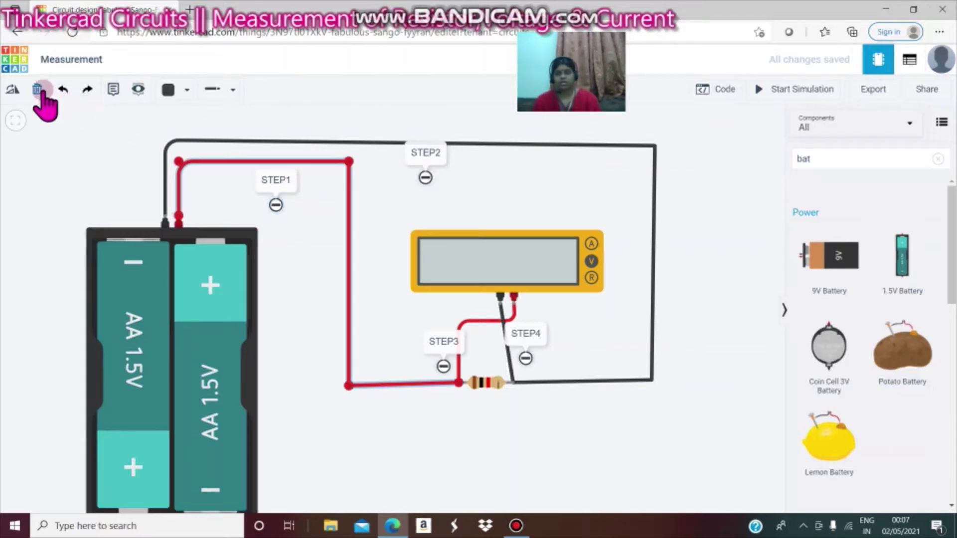
left_click(288, 145)
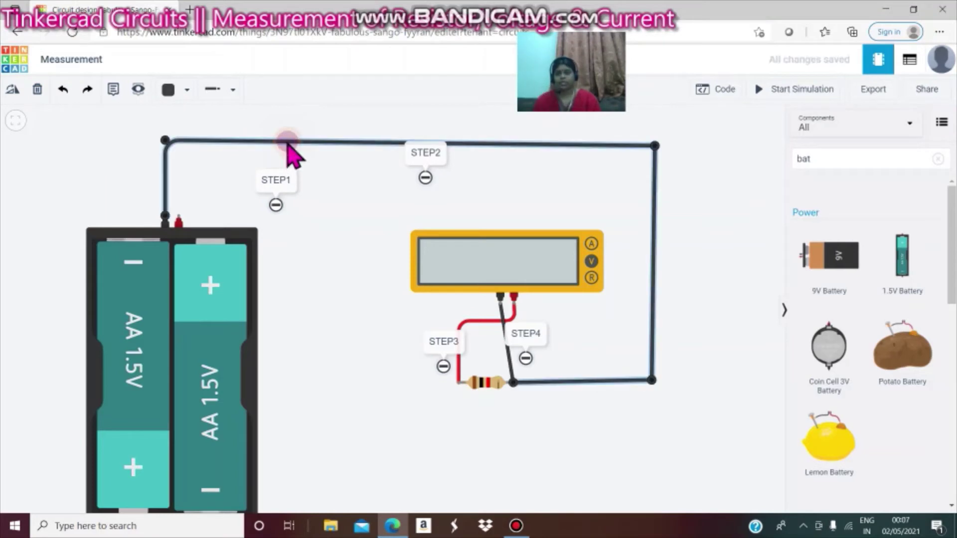
left_click(38, 88)
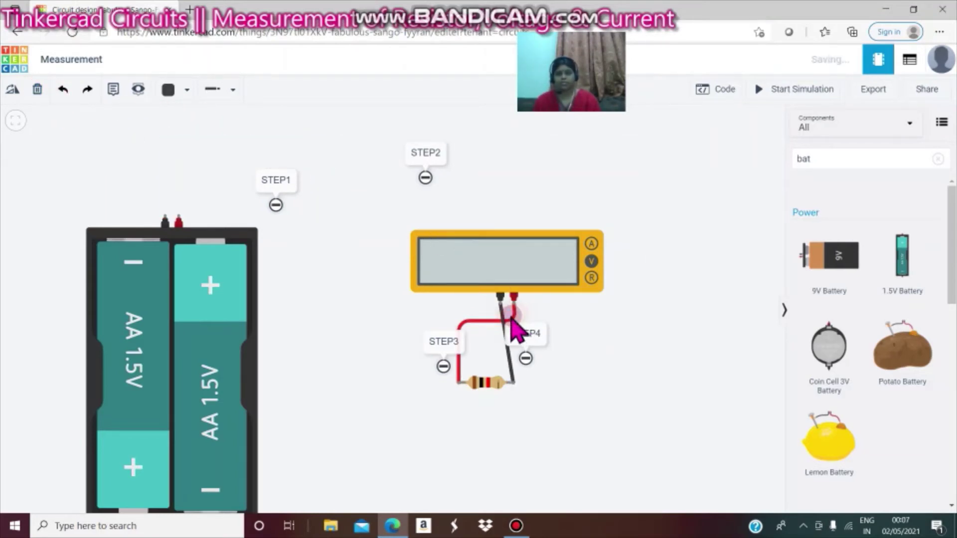
Delete the red and black wires connecting the multimeter to the resistor
left_click_drag(512, 319, 479, 322)
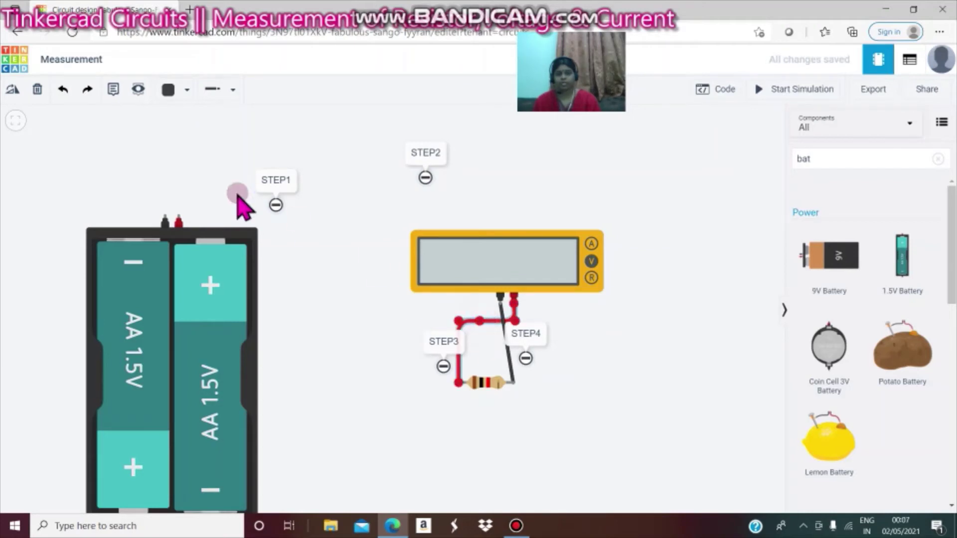
left_click(35, 87)
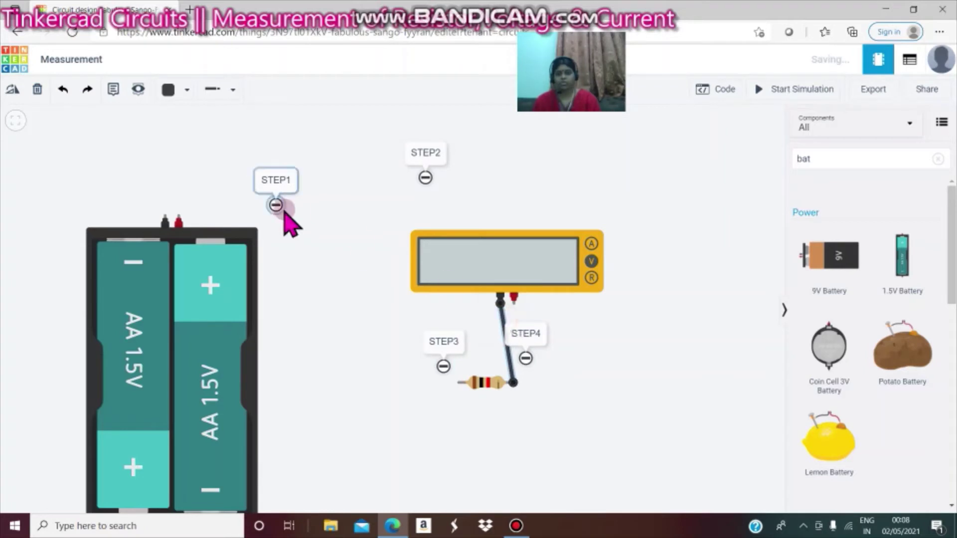
left_click(39, 86)
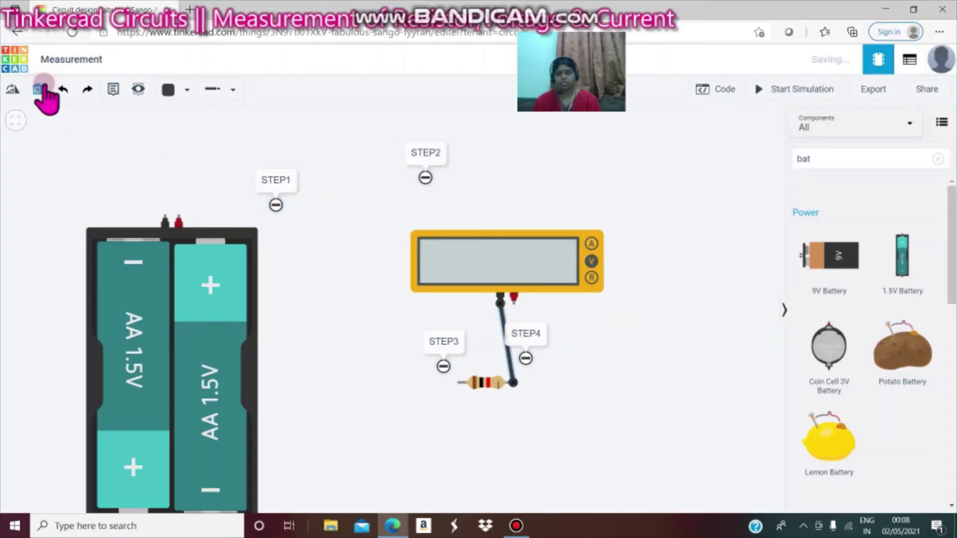
Delete the four annotations STEP1, STEP2, STEP3 and STEP4 from the circuit
left_click(474, 370)
double_click(441, 344)
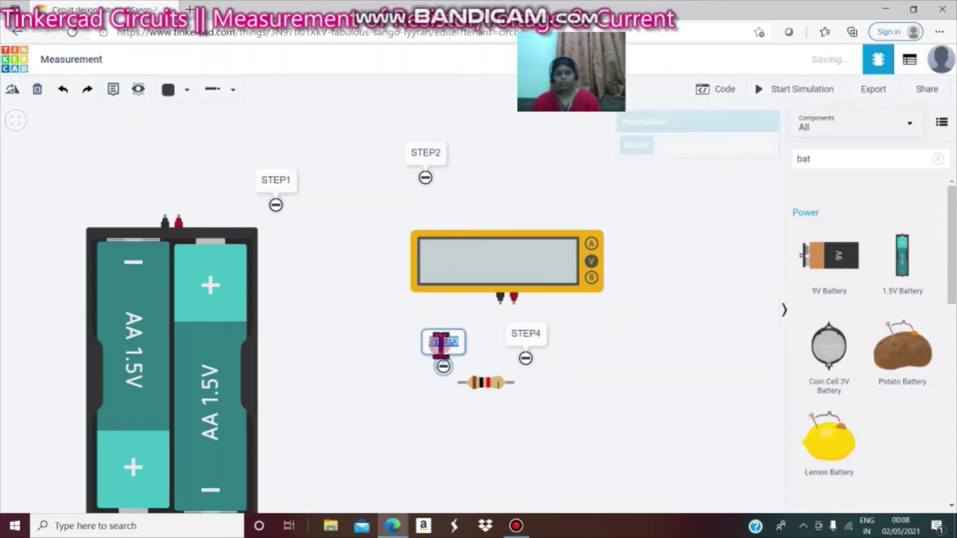
left_click(37, 90)
double_click(273, 181)
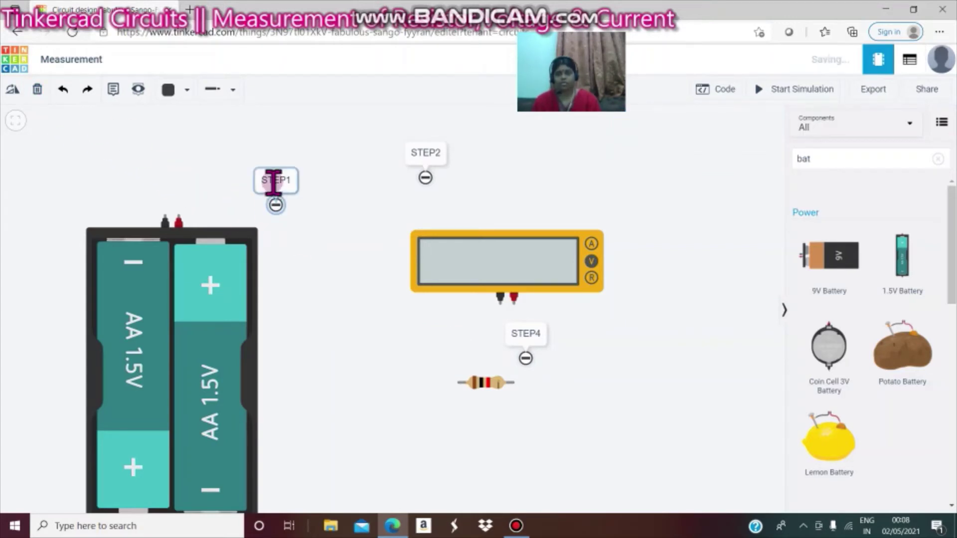
left_click(38, 90)
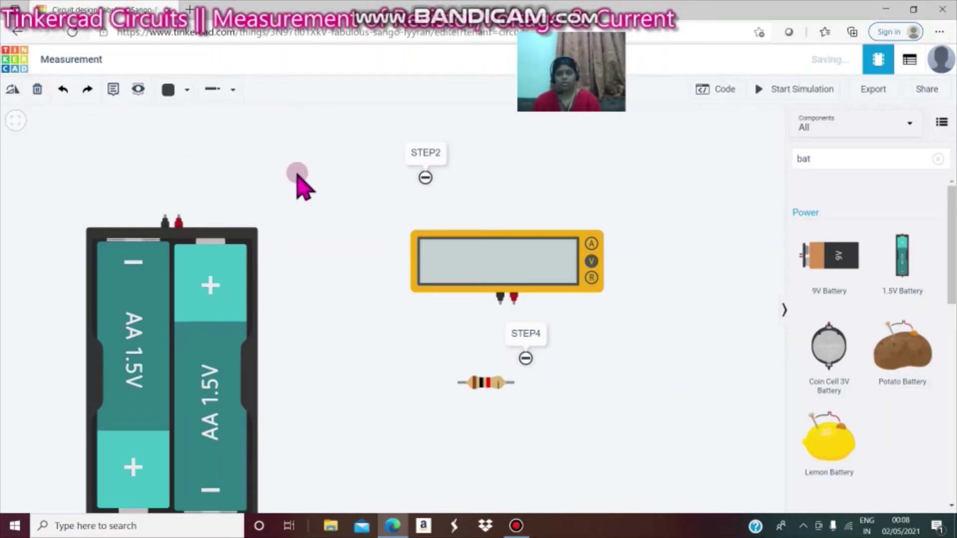
left_click(412, 152)
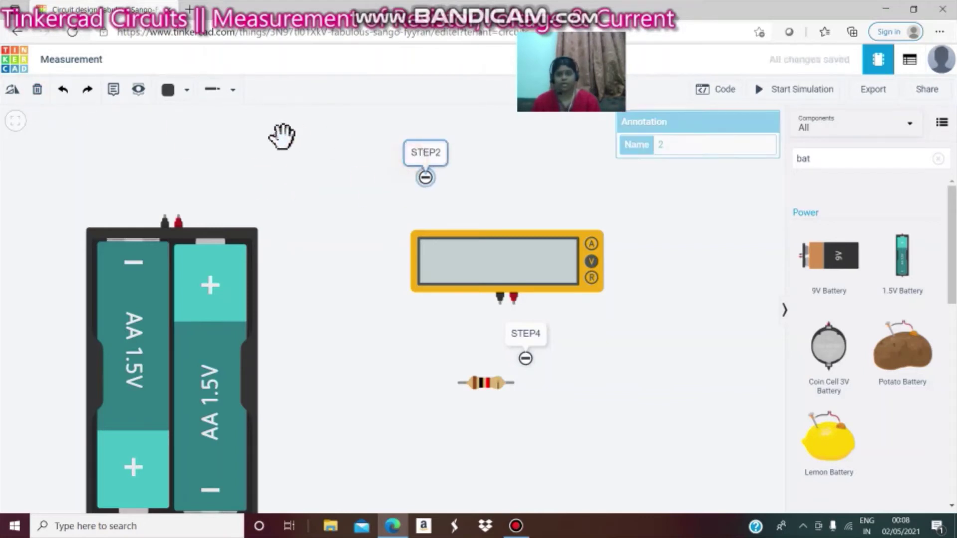
left_click(37, 89)
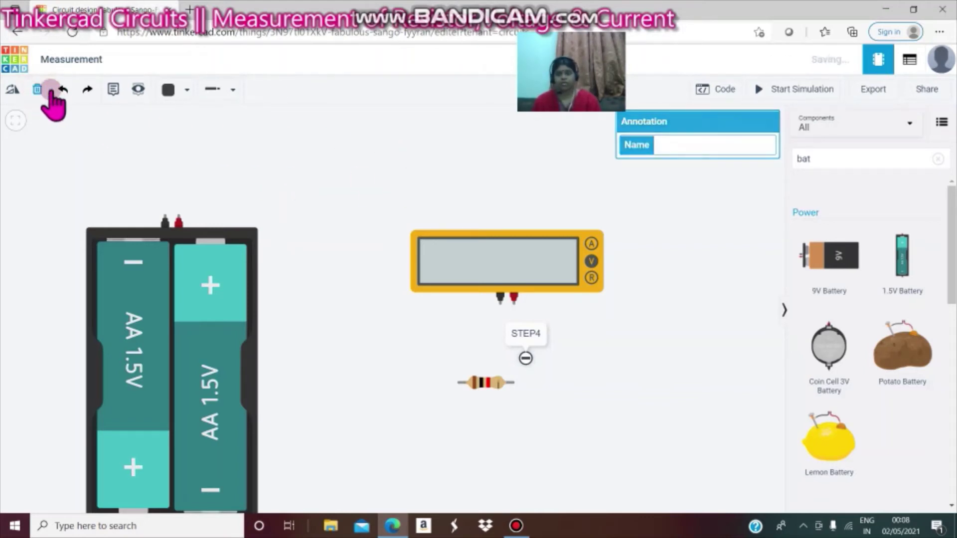
left_click(526, 335)
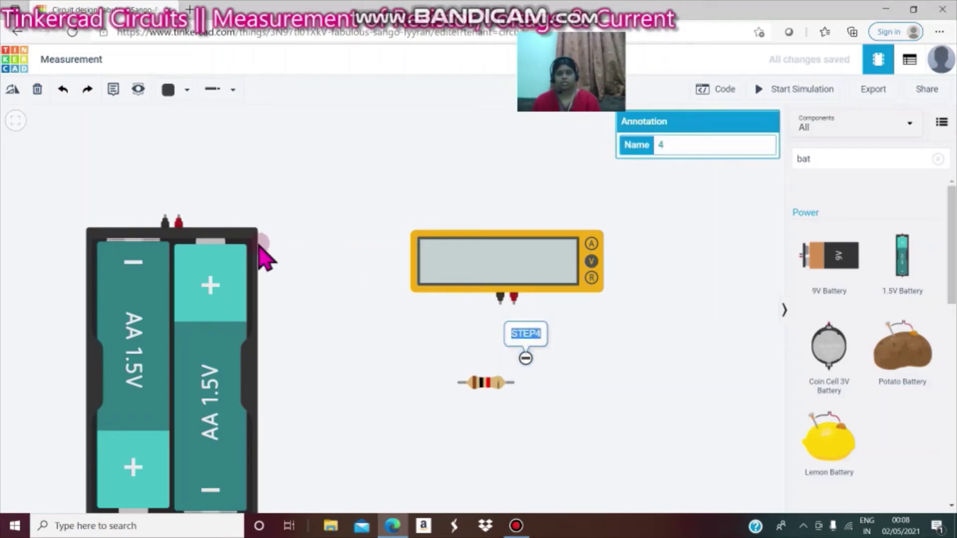
left_click(37, 89)
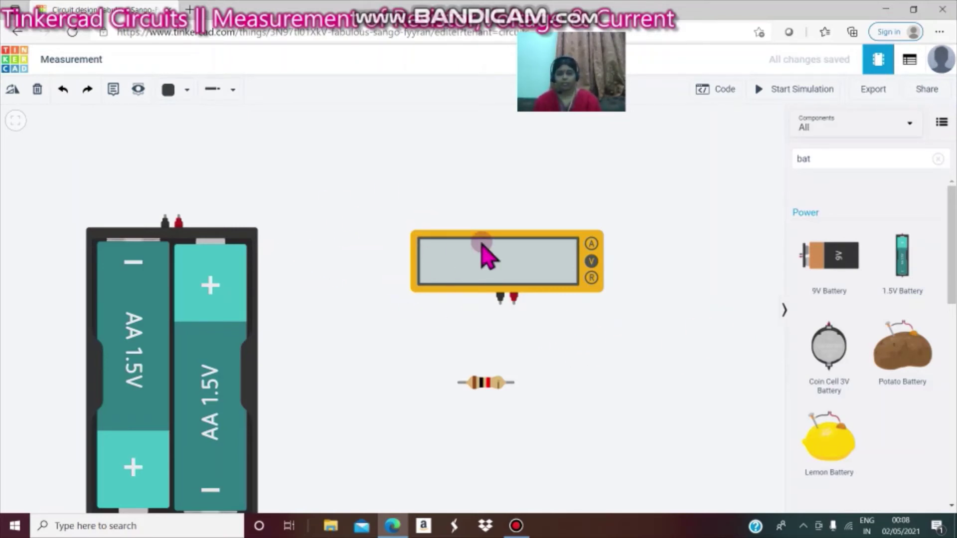
Set the multimeter's mode to Amperage
left_click(594, 242)
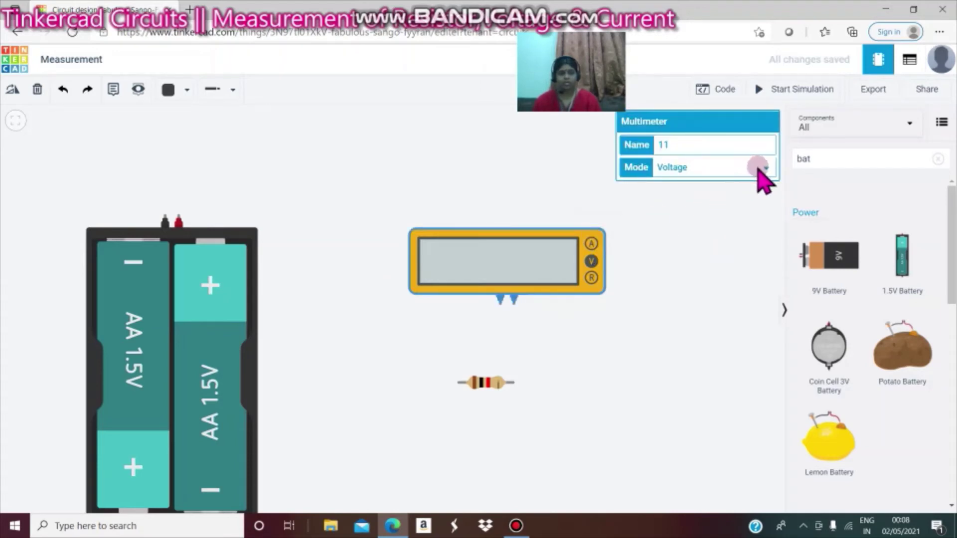
left_click(763, 169)
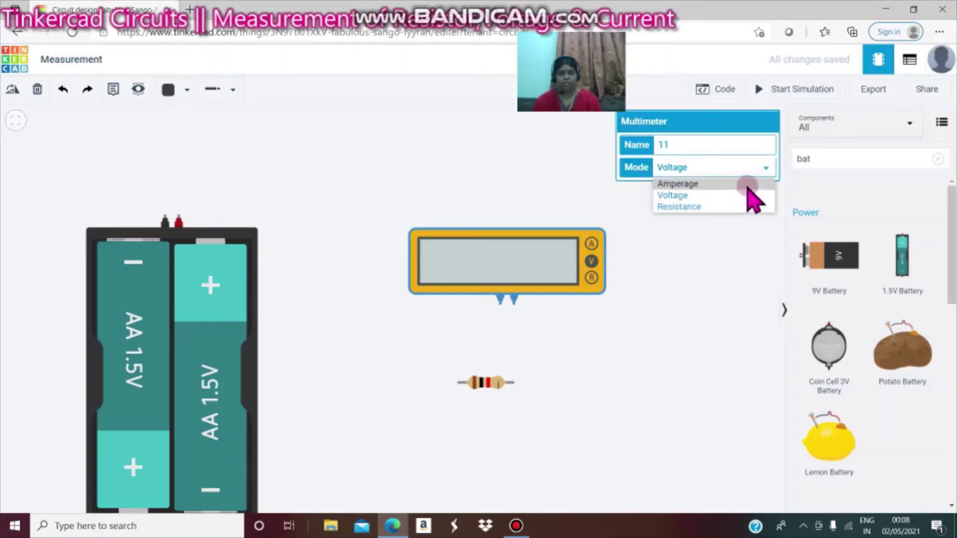
left_click(748, 186)
left_click(688, 282)
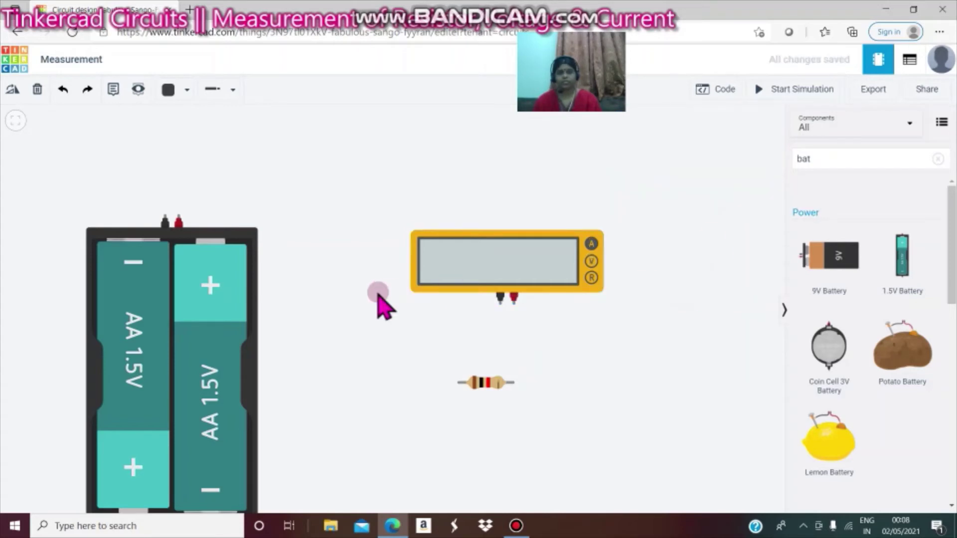
Draw a red wire with right-angle bends from the battery pack's positive terminal to the multimeter's positive terminal
left_click(189, 88)
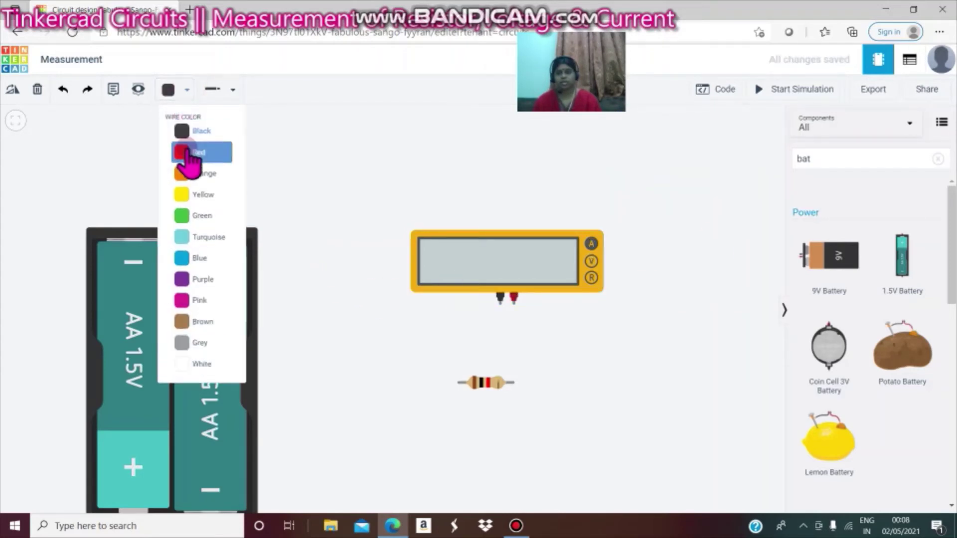
left_click(190, 152)
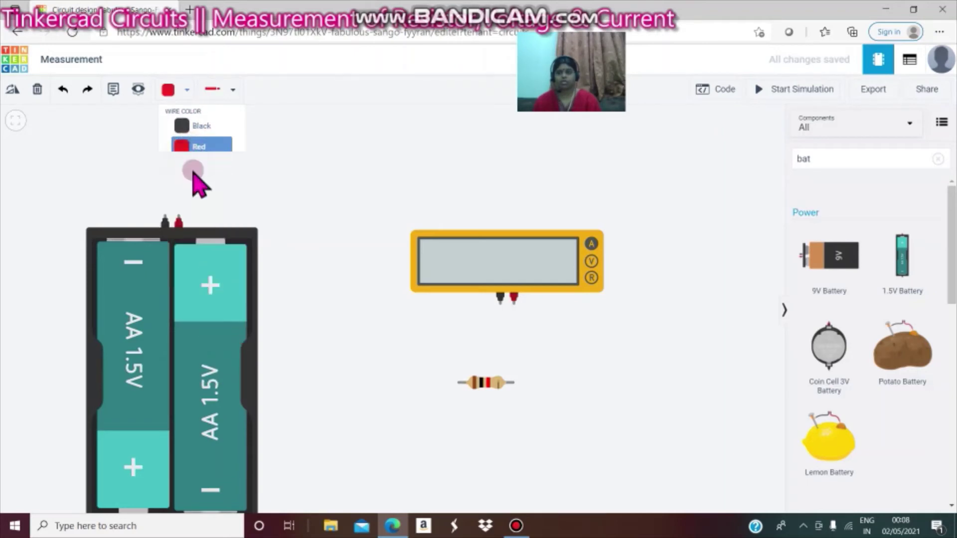
left_click(177, 217)
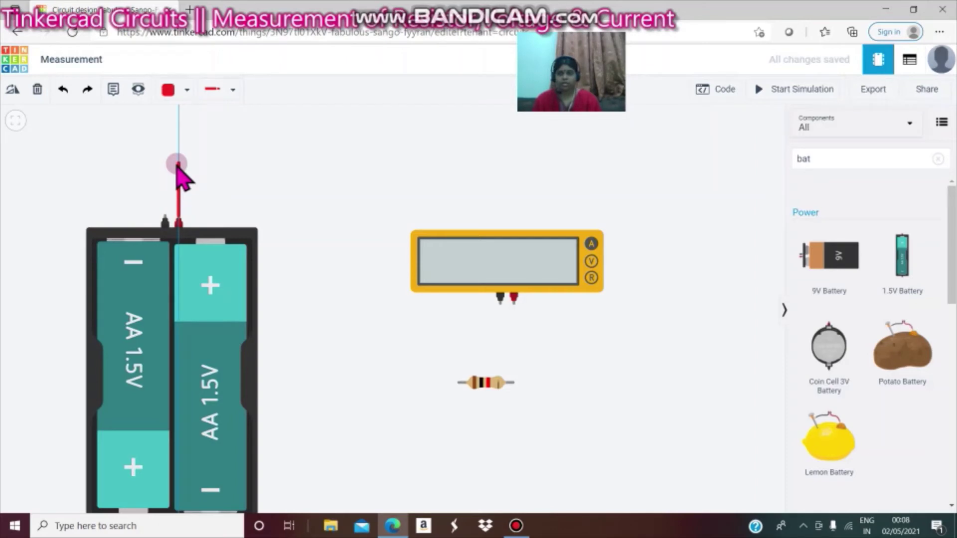
left_click(177, 163)
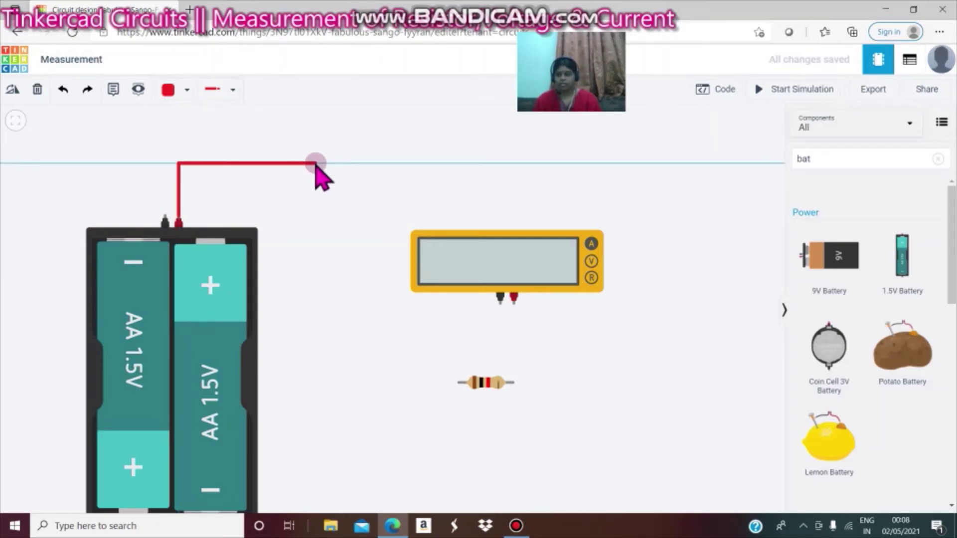
left_click(316, 164)
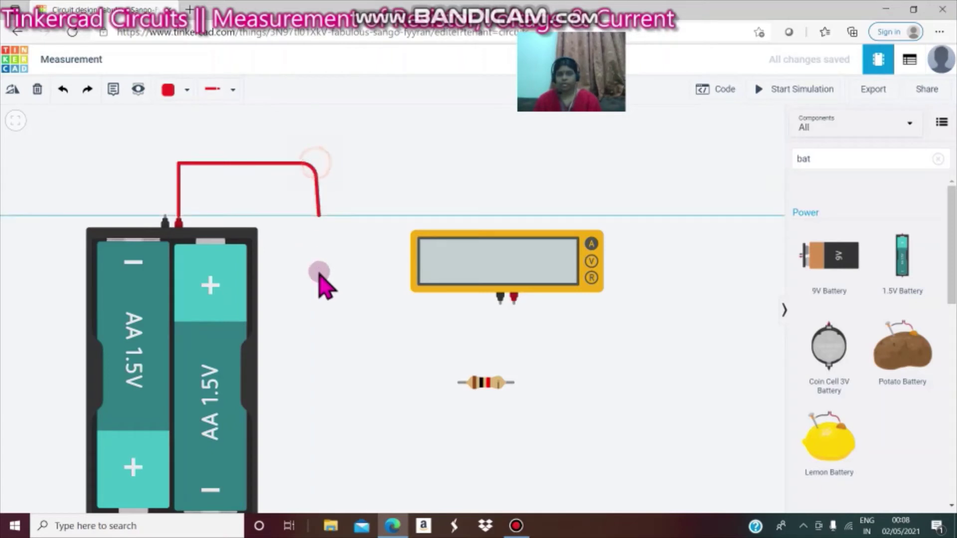
left_click(316, 312)
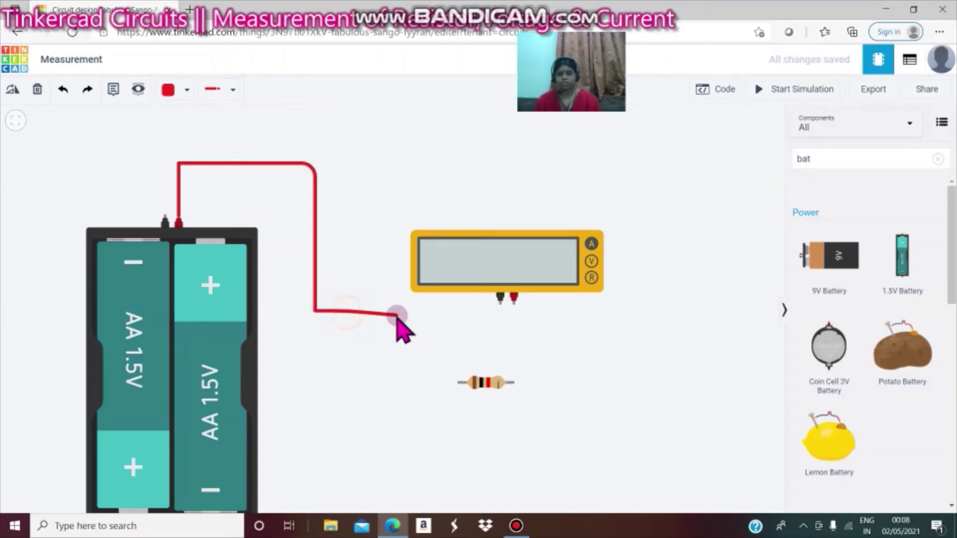
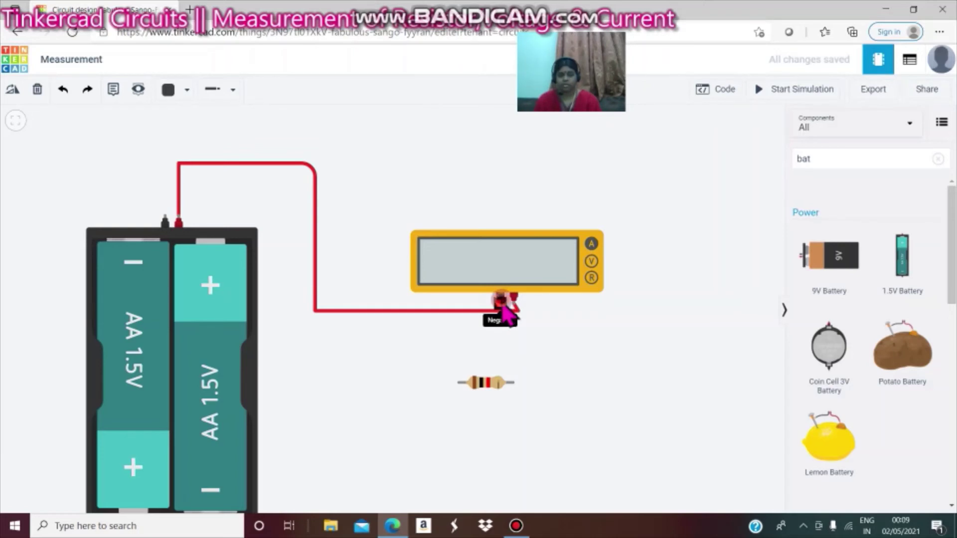
left_click_drag(501, 303, 30, 92)
left_click(28, 86)
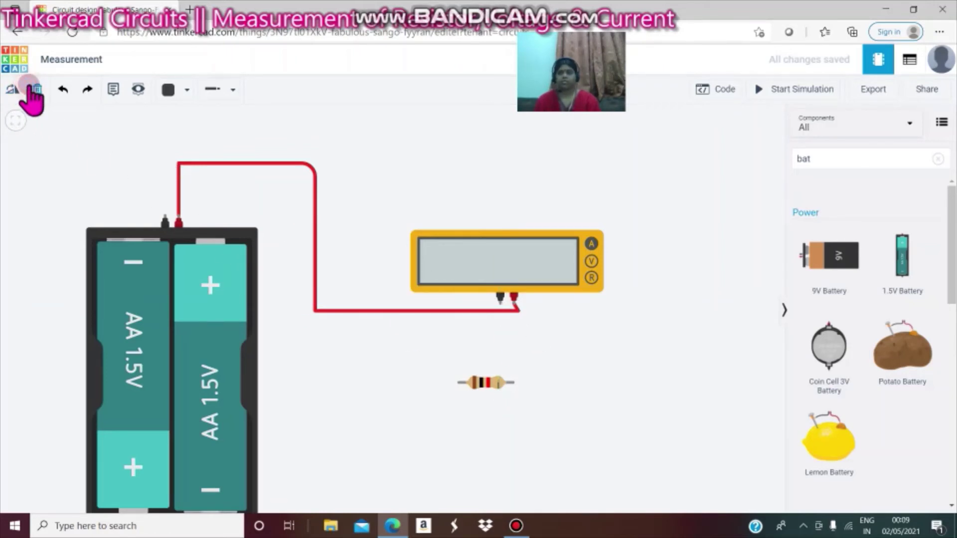
left_click(457, 382)
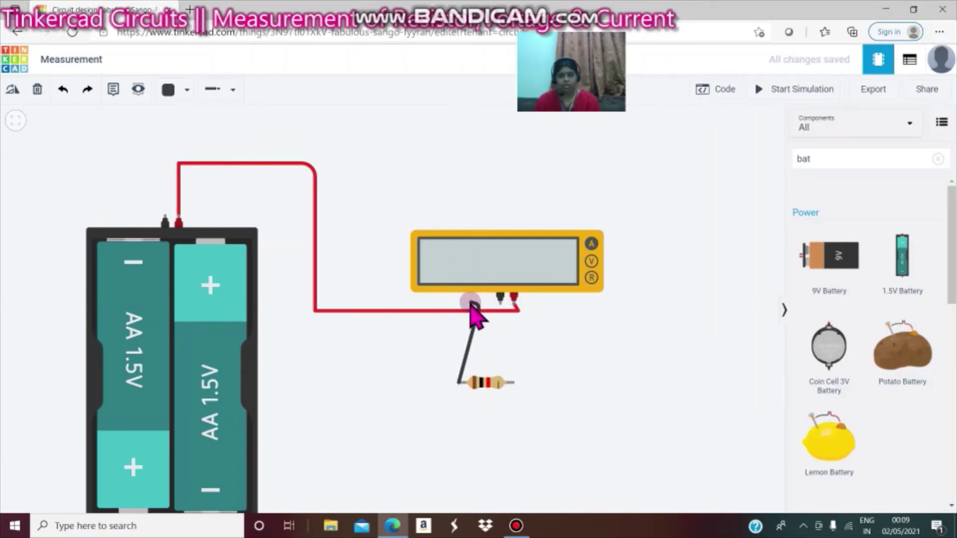
left_click(500, 301)
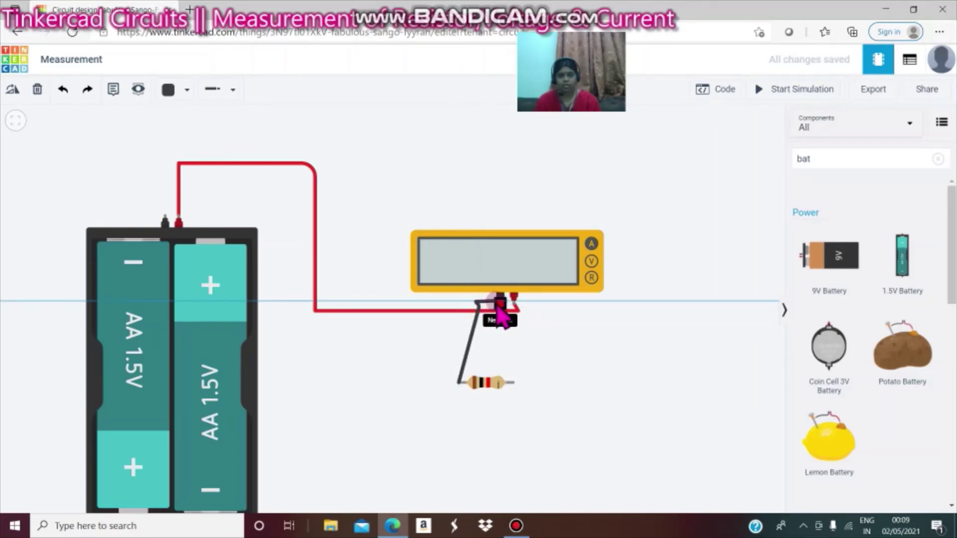
left_click(38, 90)
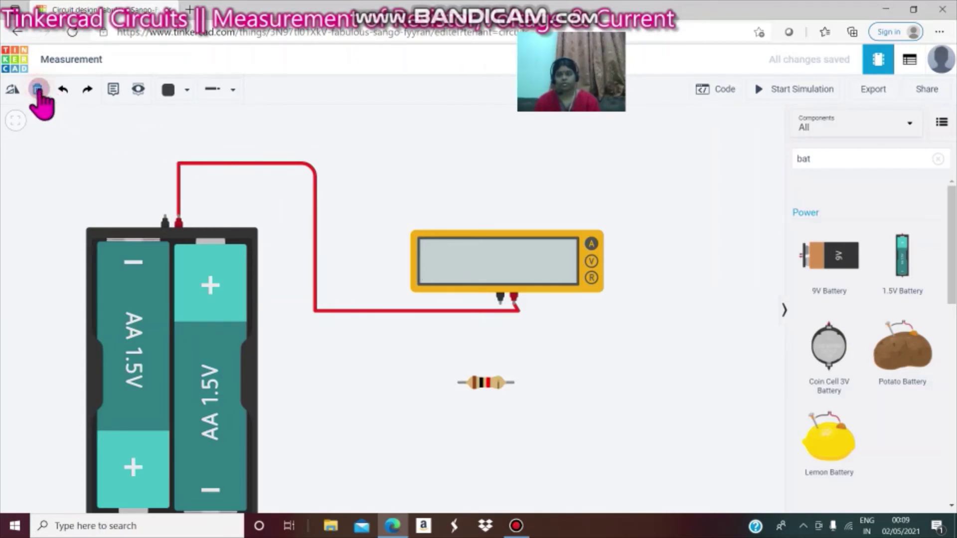
Draw a black wire with a right-angle bend from the resistor's left lead to the multimeter's negative terminal
left_click(459, 383)
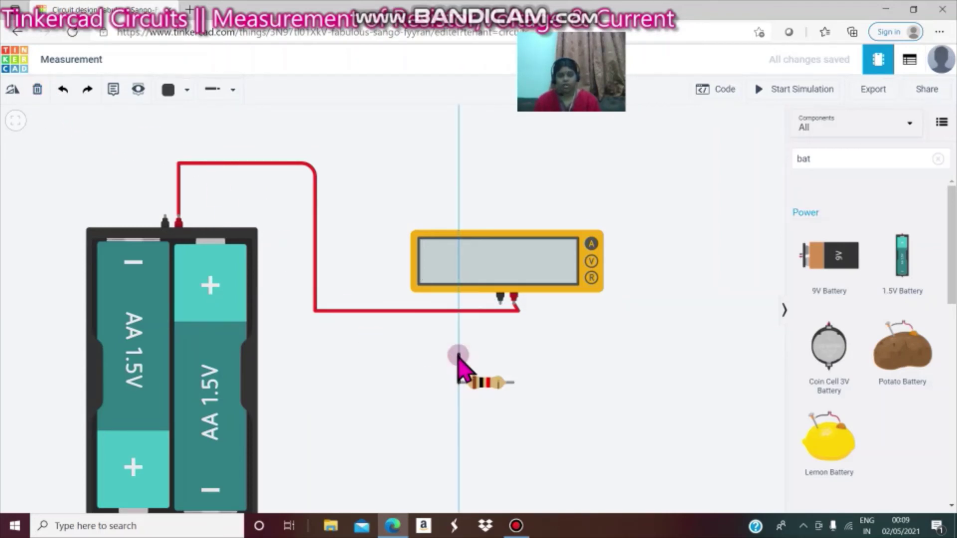
left_click(458, 303)
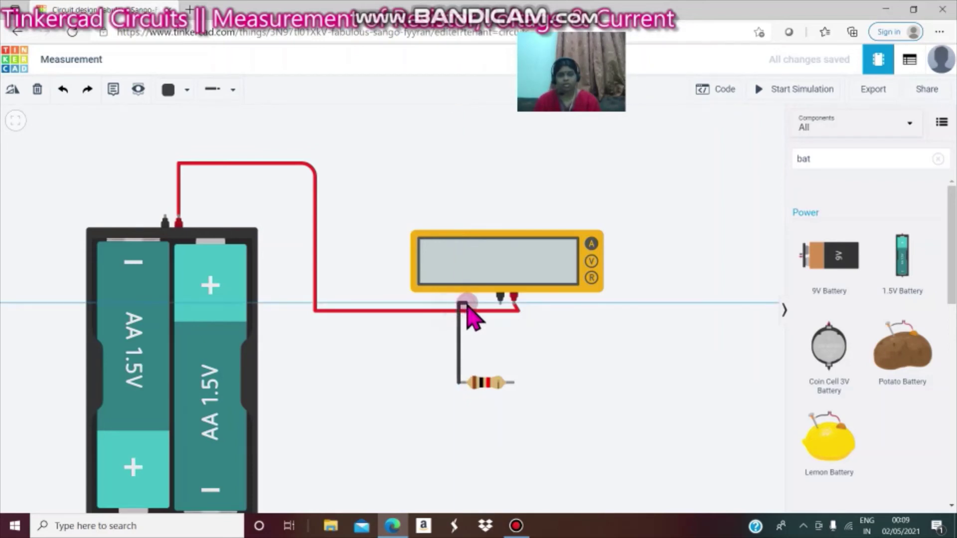
left_click(500, 302)
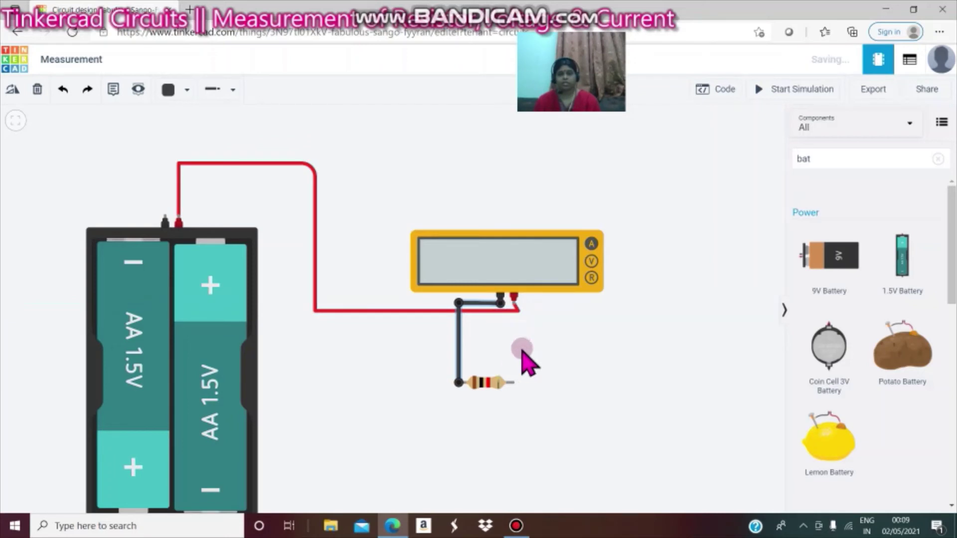
Try red as the color of the resistor-to-multimeter wire and return it to black
left_click(167, 88)
left_click(189, 153)
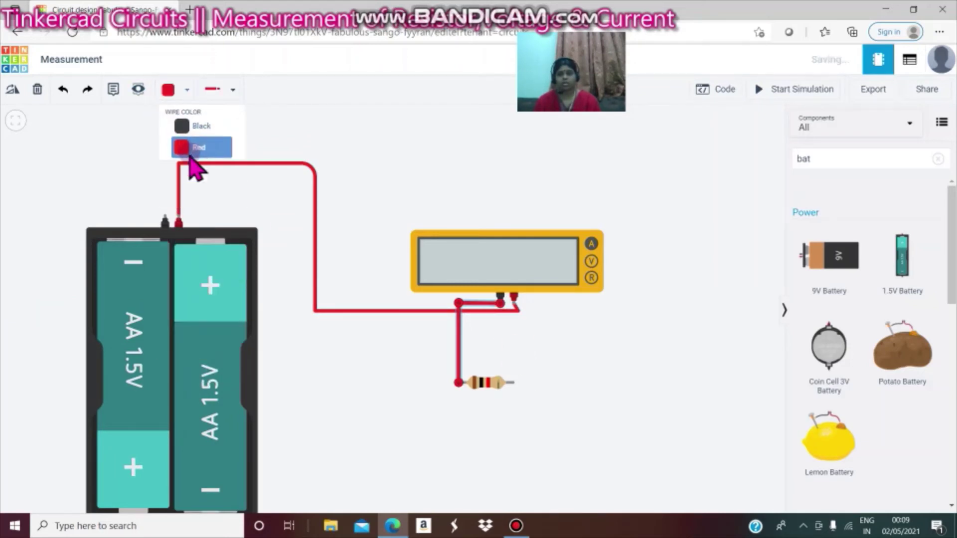
left_click(168, 91)
left_click(180, 129)
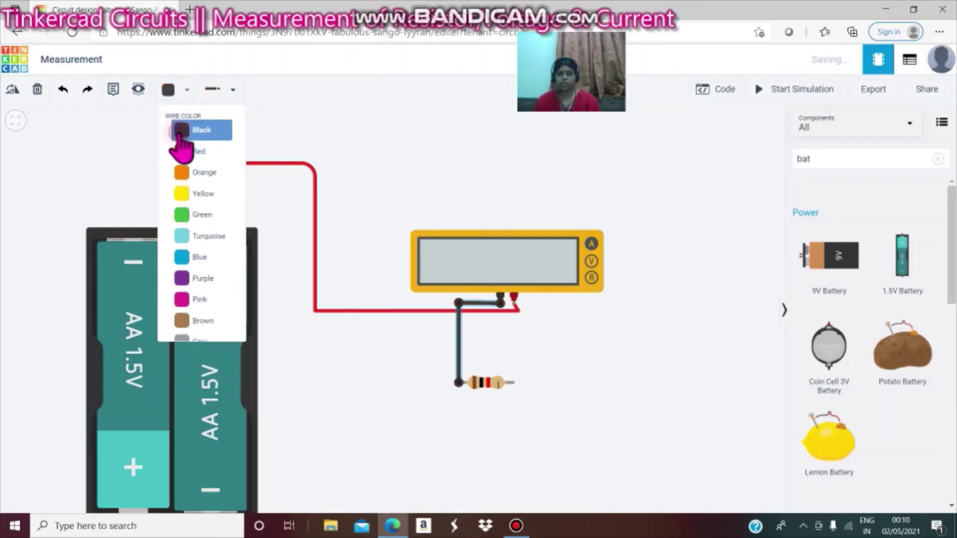
left_click(516, 388)
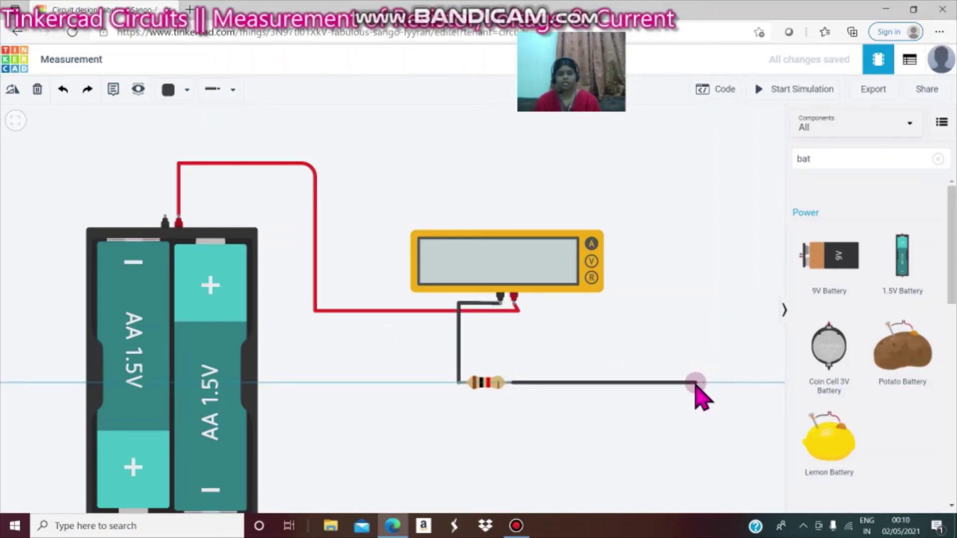
left_click(694, 368)
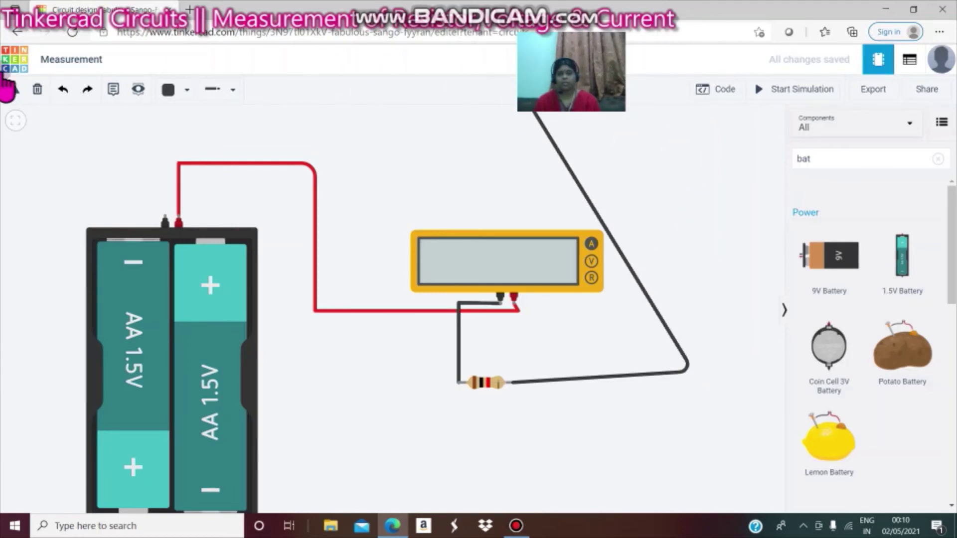
left_click(37, 91)
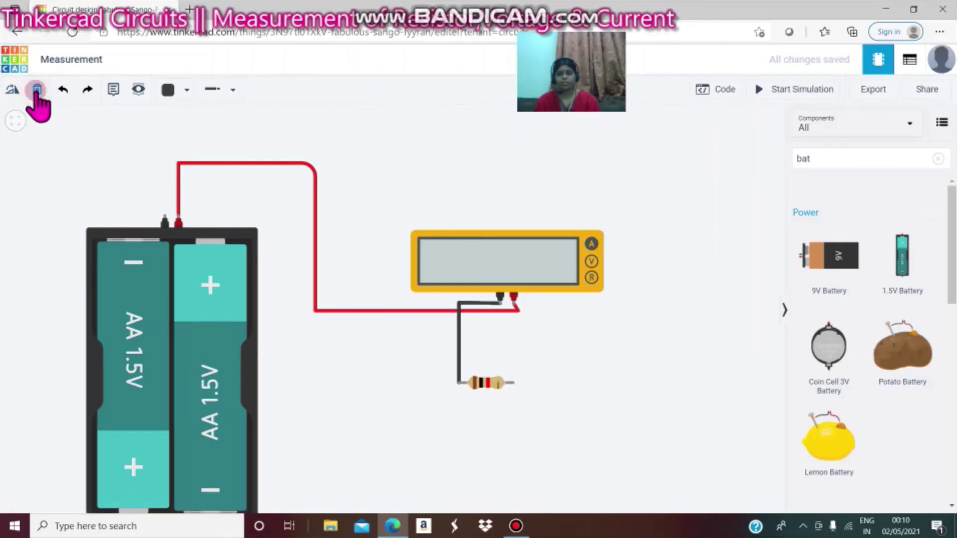
Draw a black wire from the resistor's right lead around above the multimeter to the battery pack's negative terminal
left_click(513, 382)
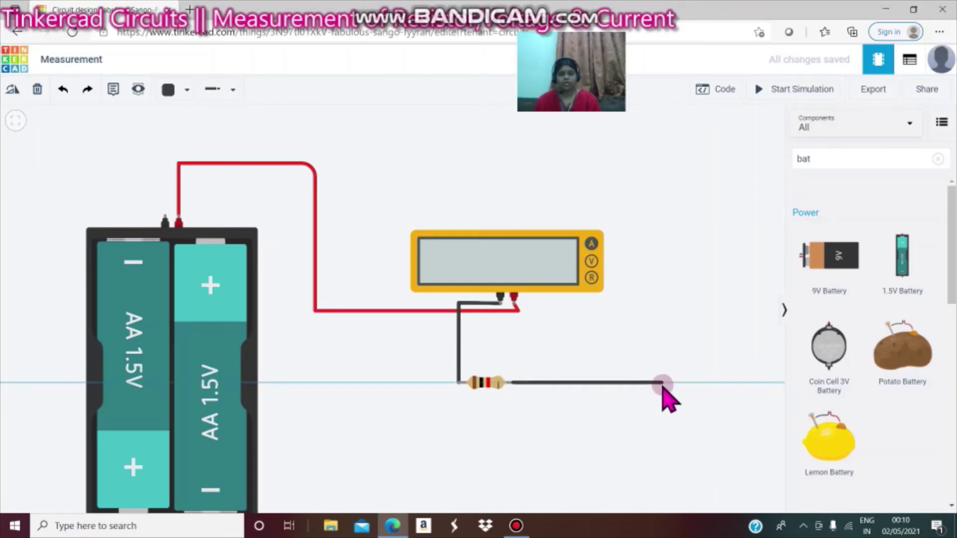
left_click(666, 384)
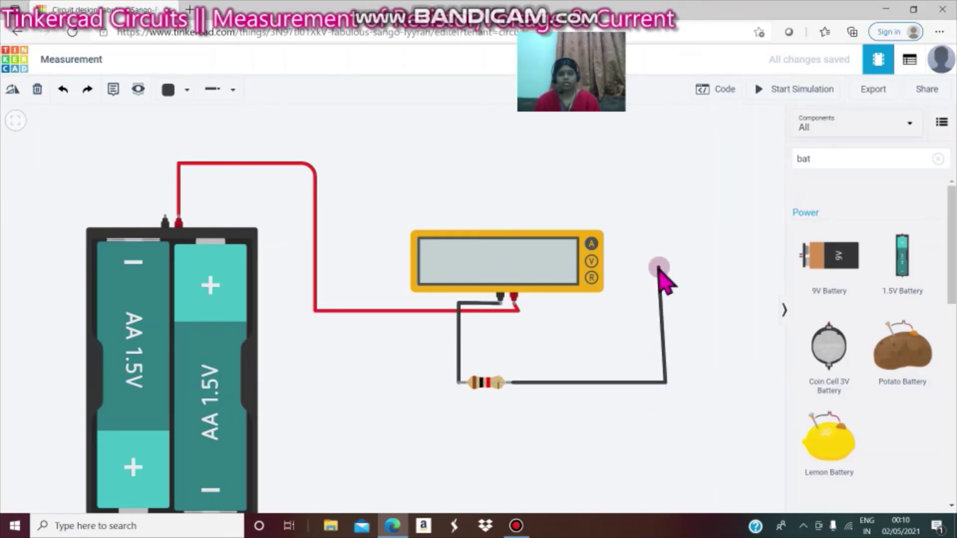
left_click(662, 142)
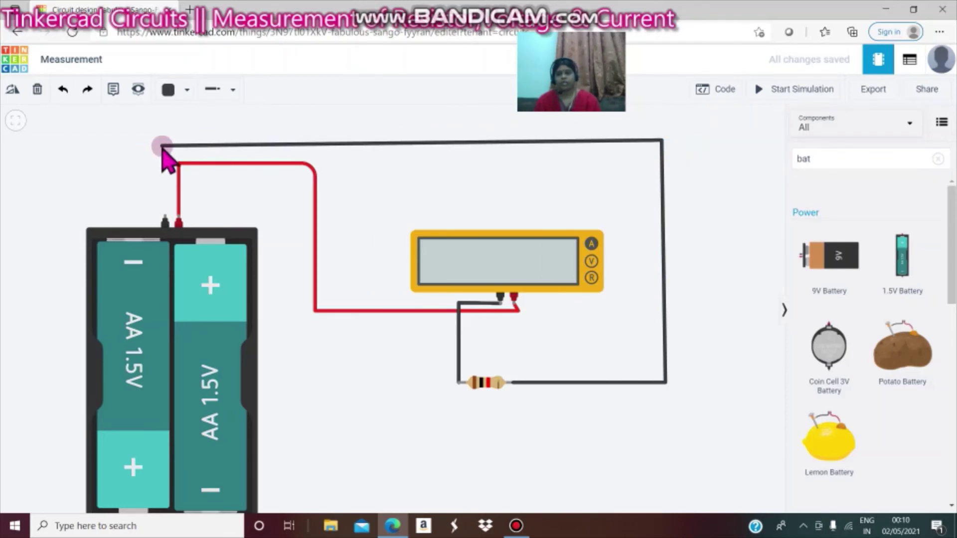
left_click(165, 215)
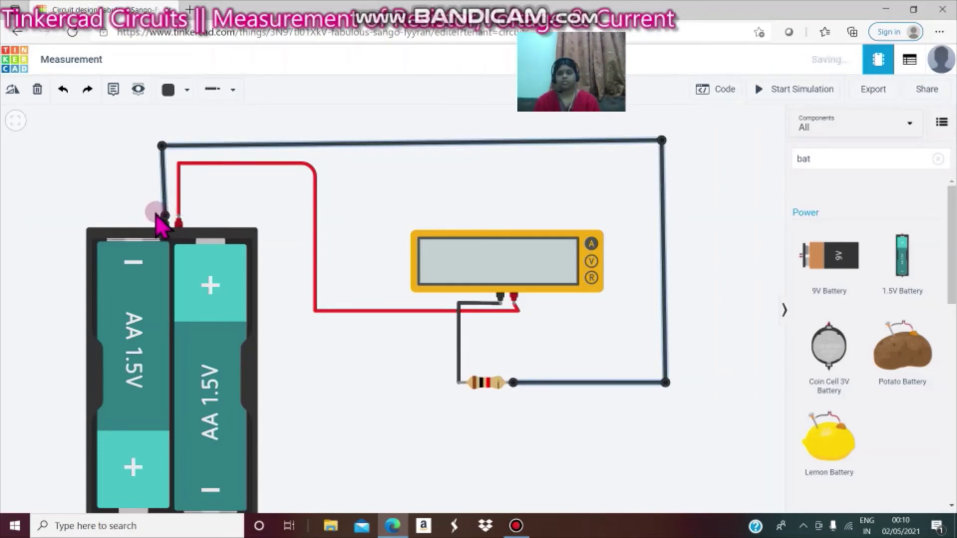
left_click(128, 200)
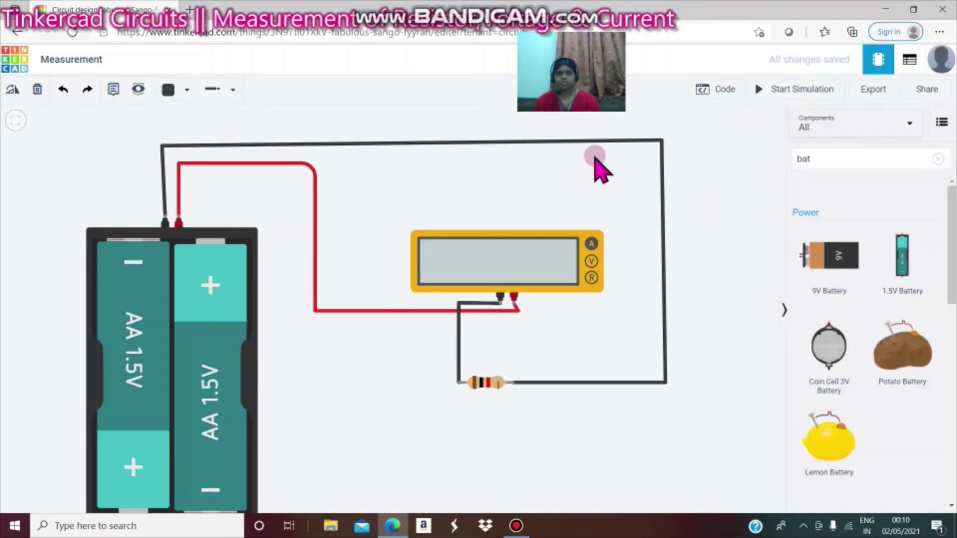
Run the simulation to measure the series circuit's current on the multimeter, and stop it
left_click(811, 90)
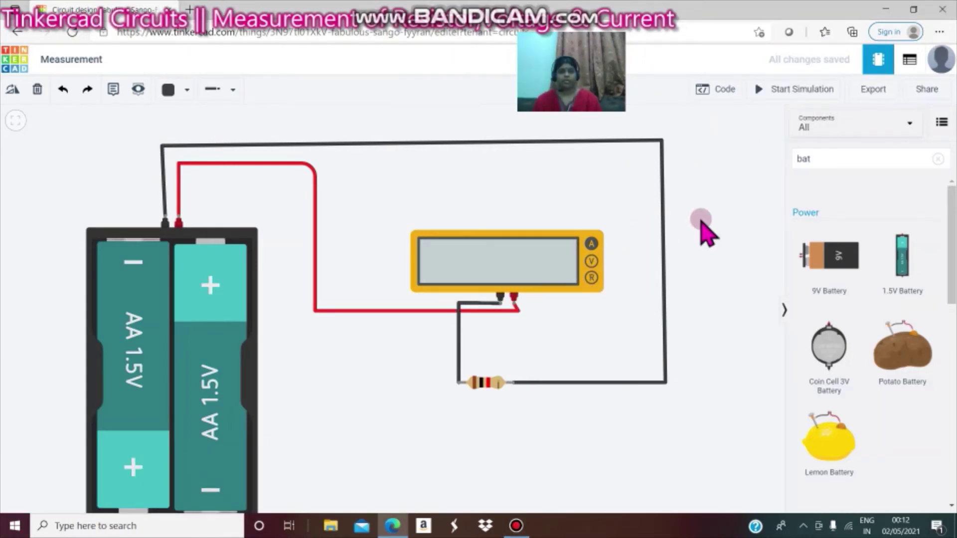
left_click(796, 91)
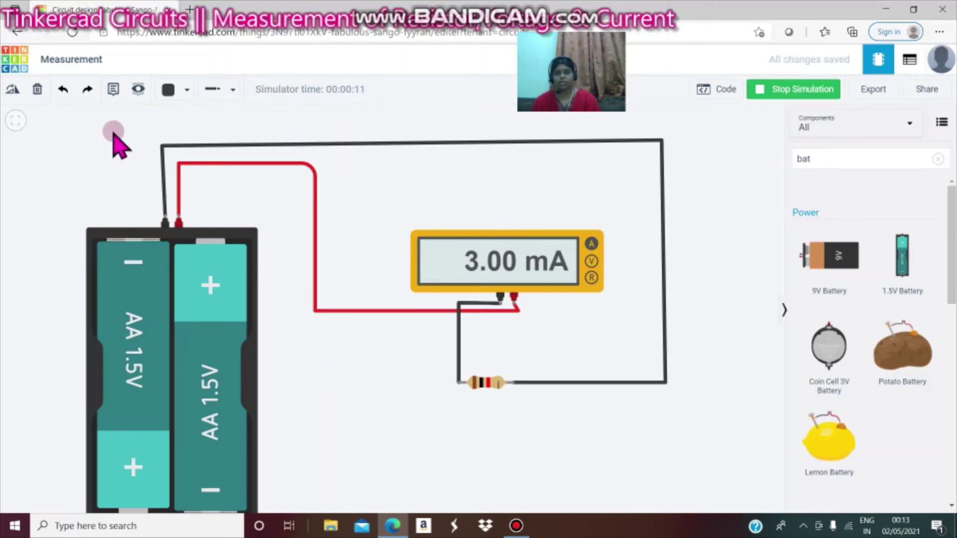
double_click(112, 86)
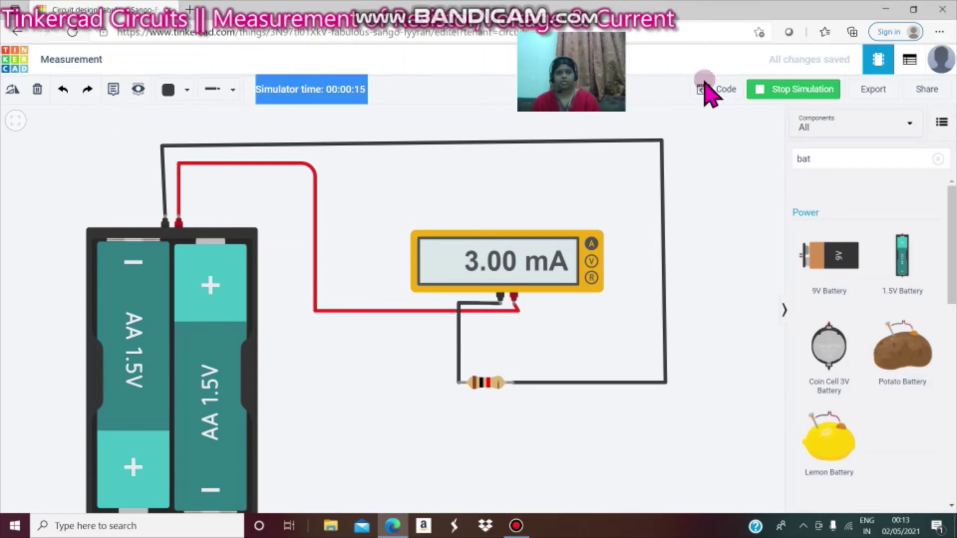
left_click(783, 86)
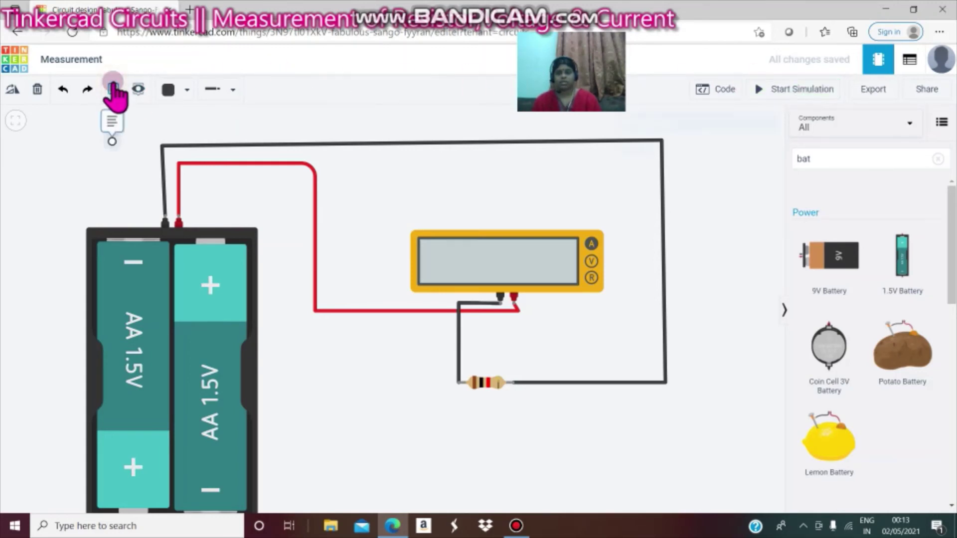
Place an annotation reading STEP1 above the battery pack, beside its terminals
left_click(237, 201)
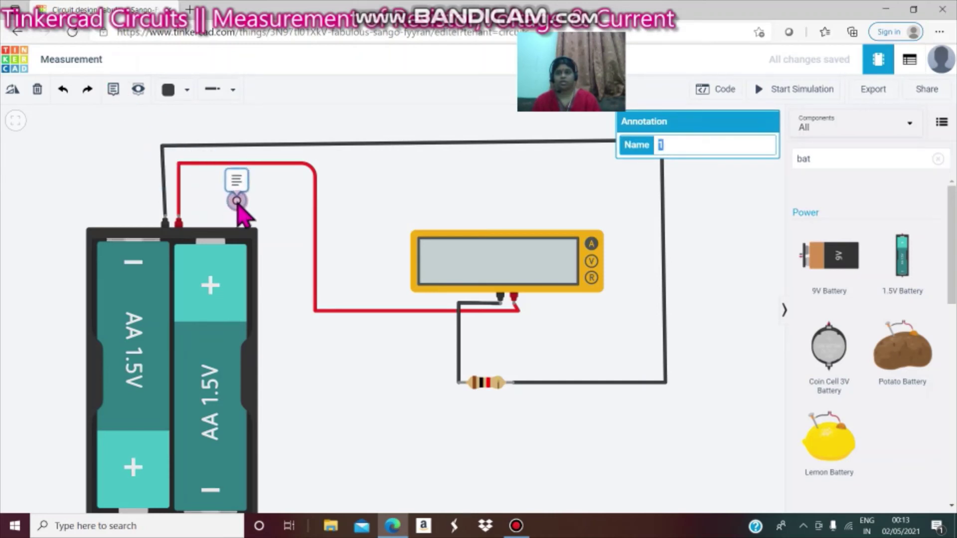
left_click(242, 192)
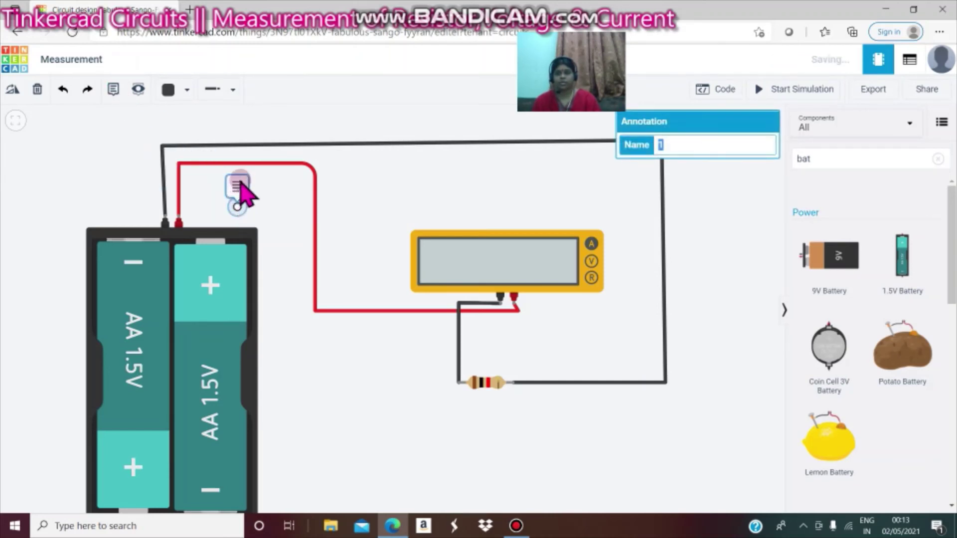
left_click(239, 184)
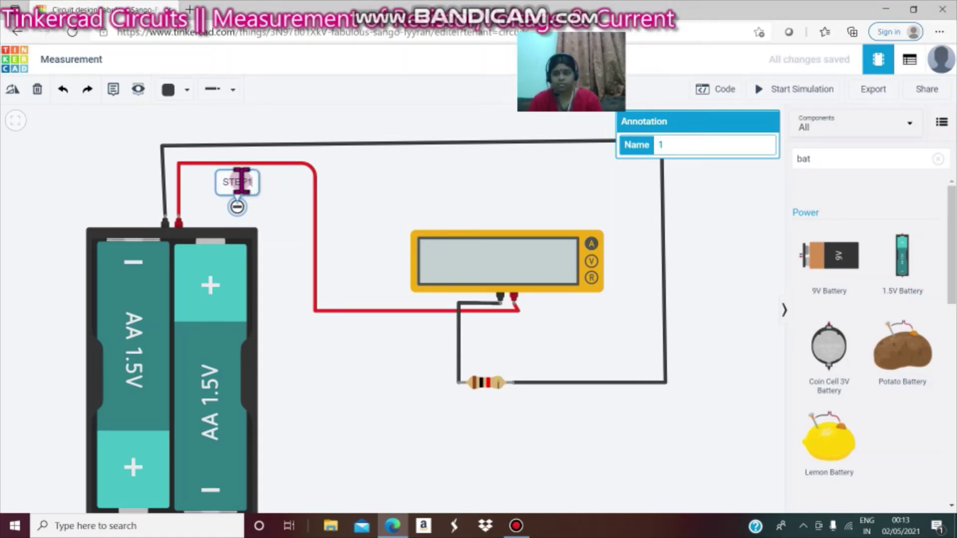
Add a second annotation reading STEP2 and position it above the multimeter
left_click(113, 89)
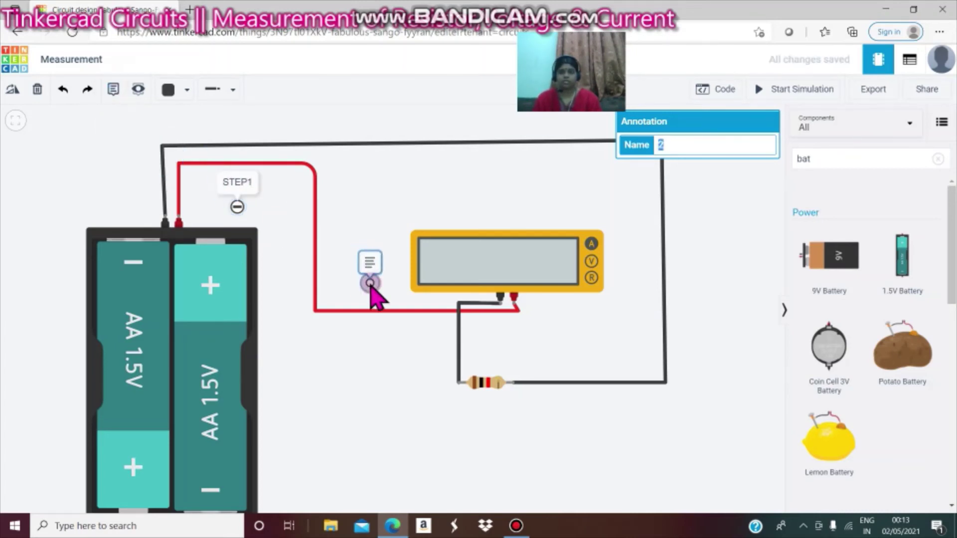
left_click(427, 346)
mouse_move(428, 349)
left_mouse_down()
mouse_move(471, 378)
mouse_move(497, 370)
mouse_move(481, 359)
mouse_move(539, 367)
mouse_move(609, 358)
mouse_move(472, 181)
left_mouse_up()
left_click(471, 164)
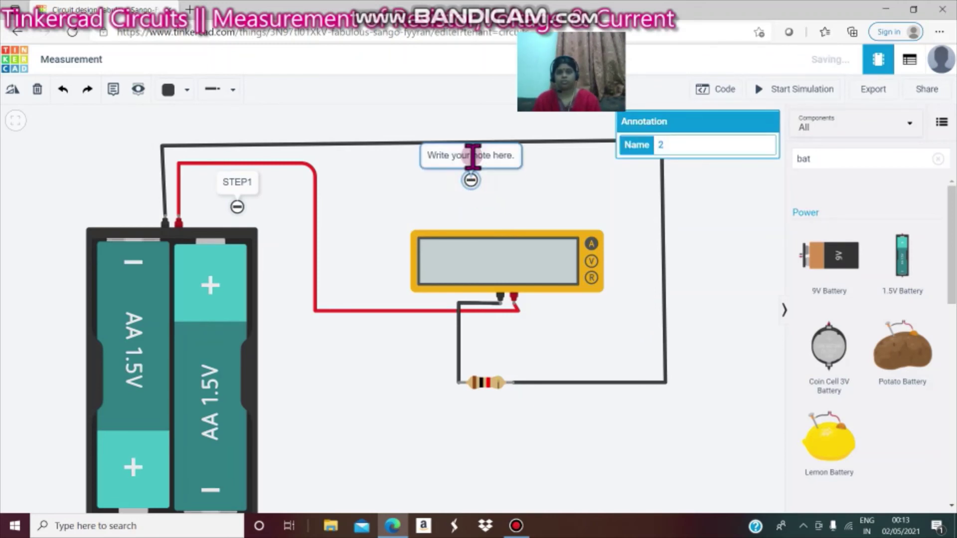
left_click(473, 156)
type("S")
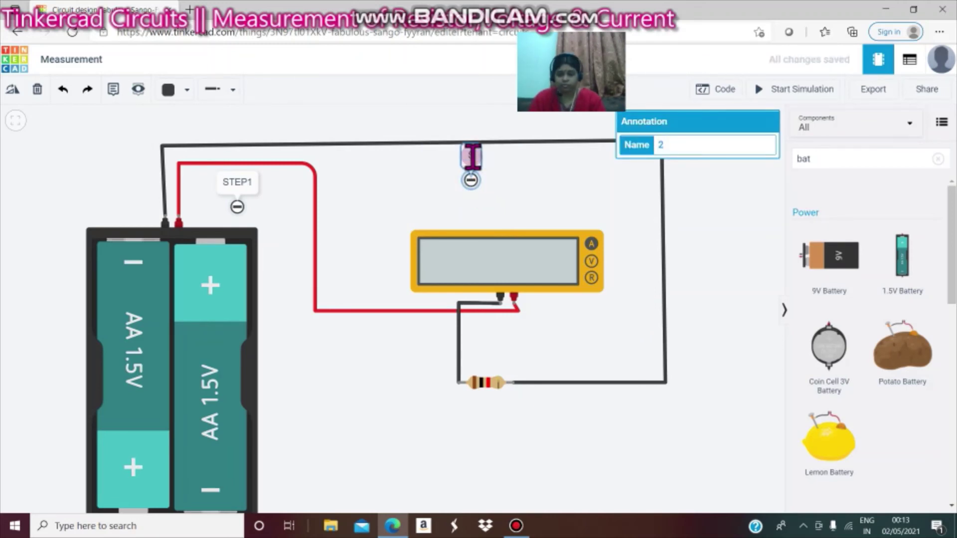
type("TEP2")
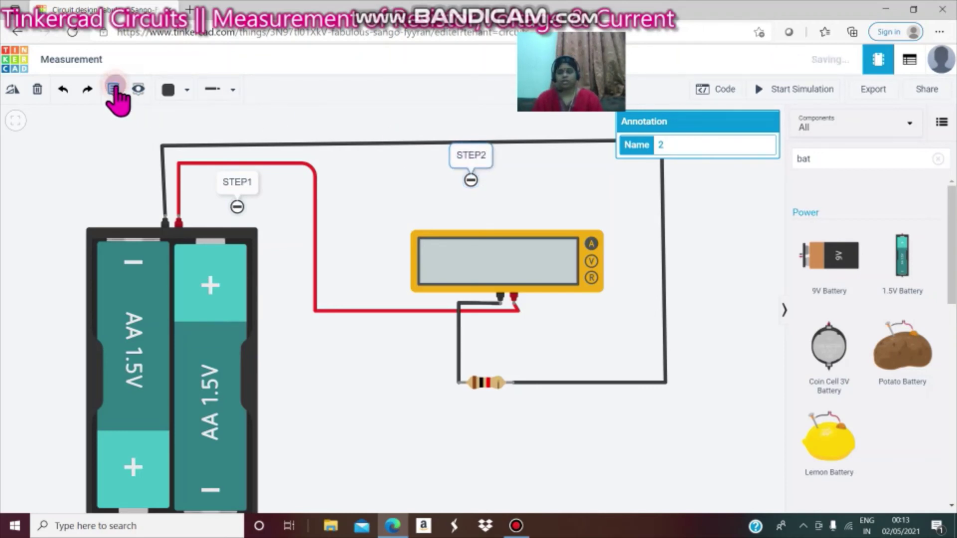
Add a third annotation reading STEP3 beside the black wire between the multimeter and the resistor
left_click(119, 122)
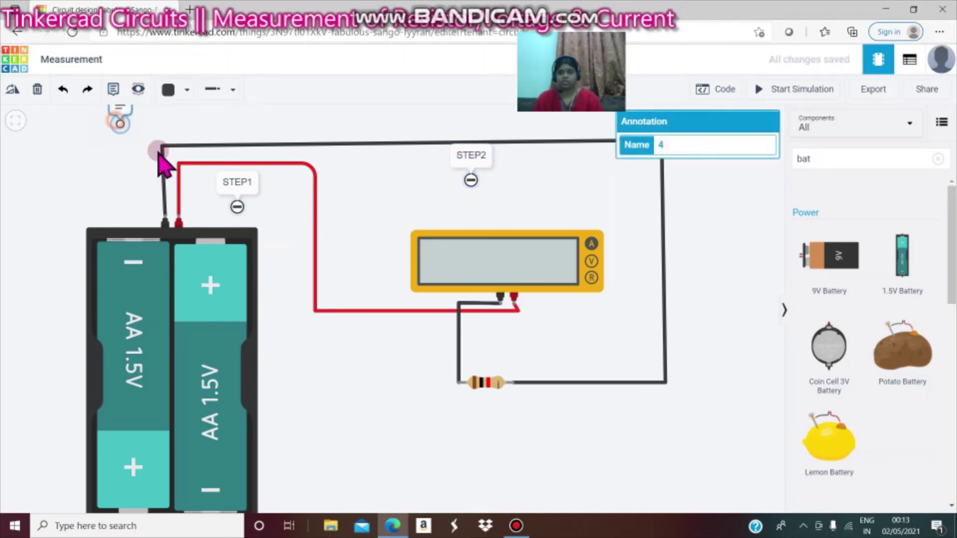
left_click(435, 366)
left_click(434, 343)
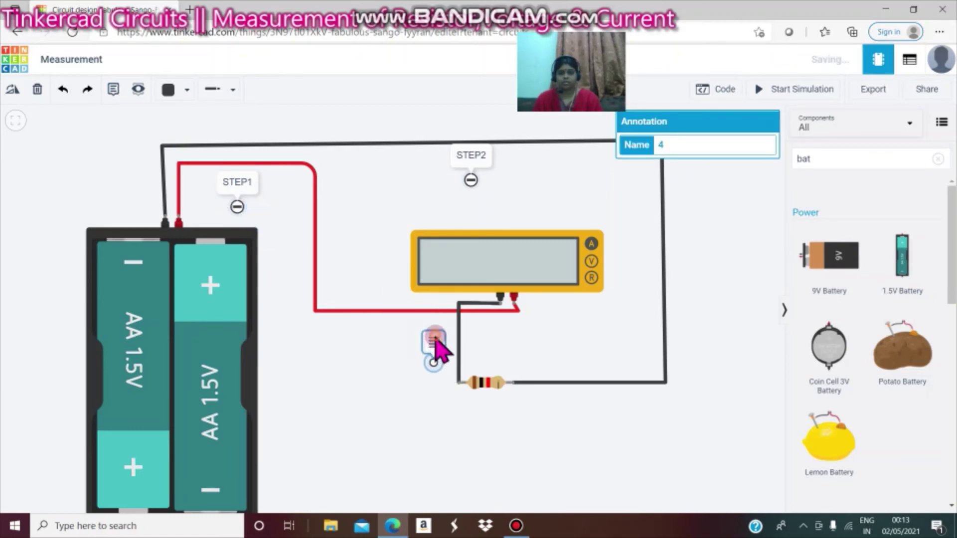
left_click(435, 337)
type("S")
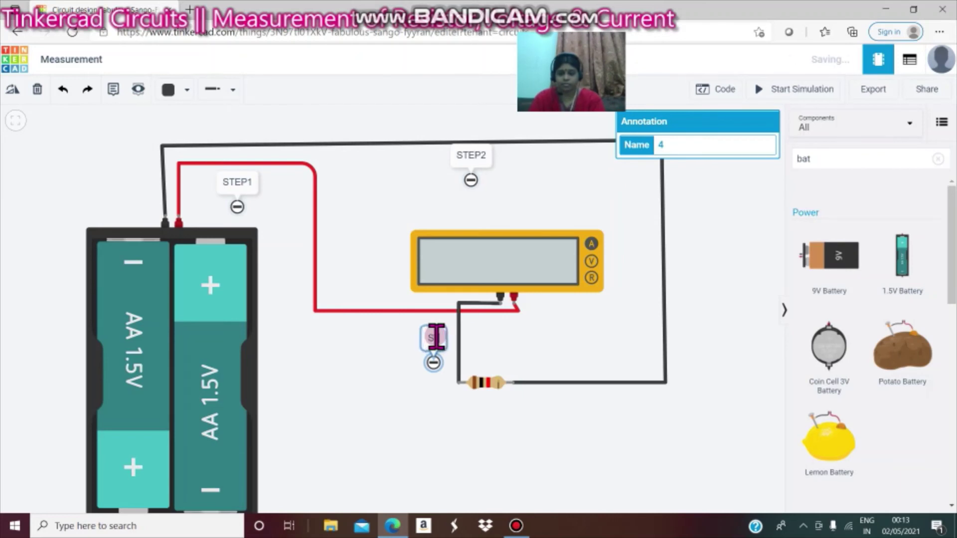
type("TEP3")
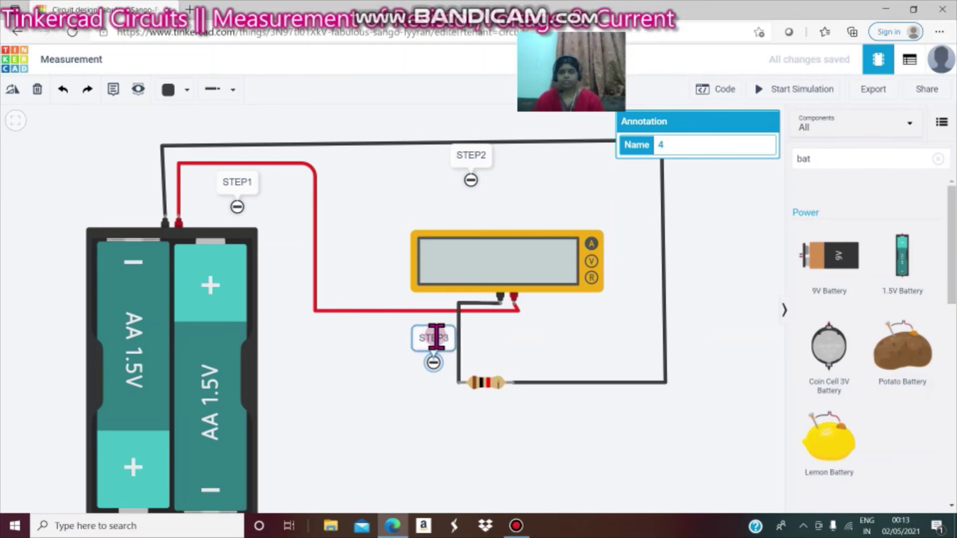
left_click(113, 90)
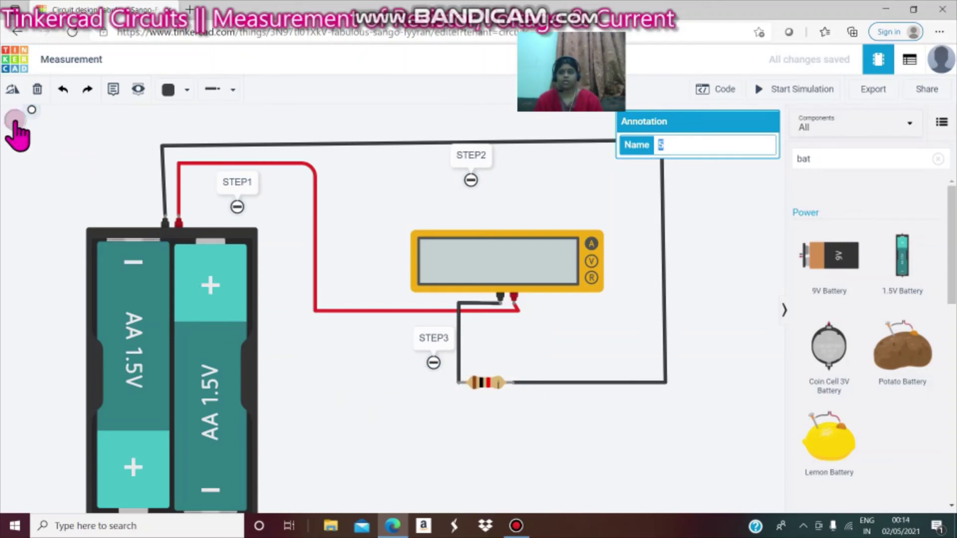
left_click(119, 99)
left_click(130, 121)
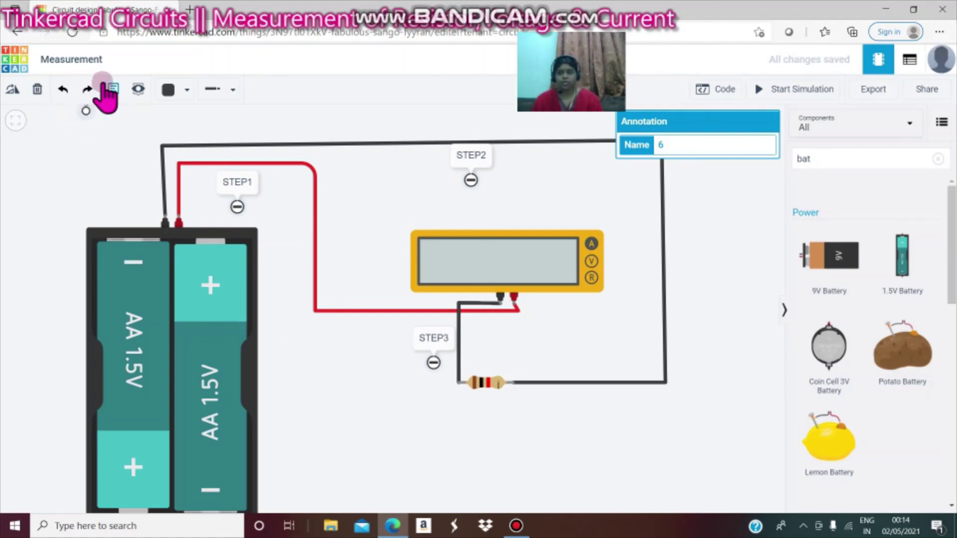
left_click(38, 90)
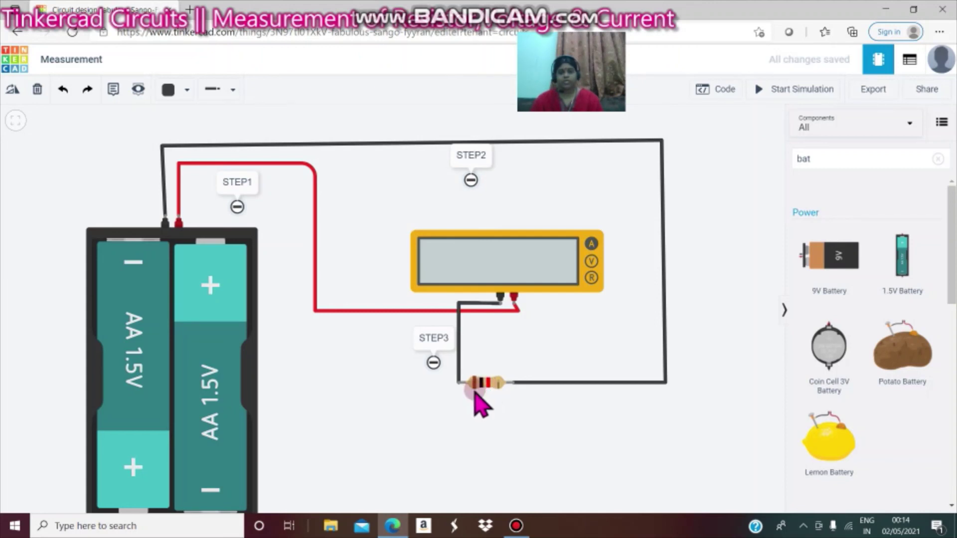
left_click(488, 385)
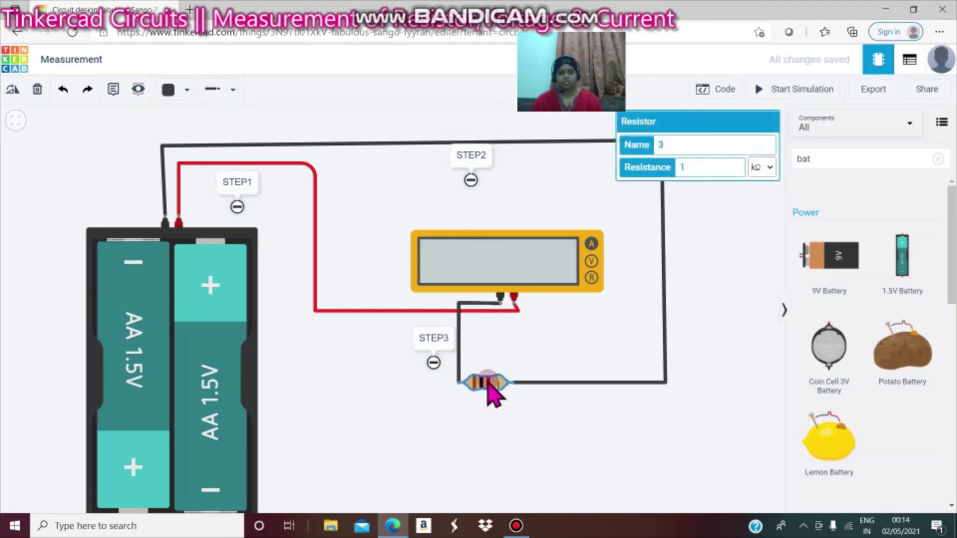
left_click(490, 426)
Search the component library for BUL to find the light bulb
left_click(831, 158)
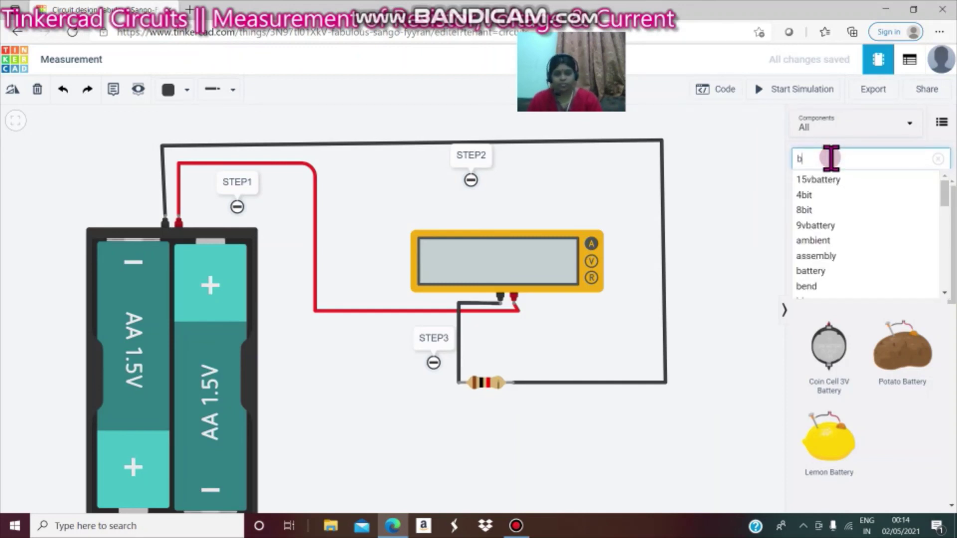
key("BackSpace")
type("BUL")
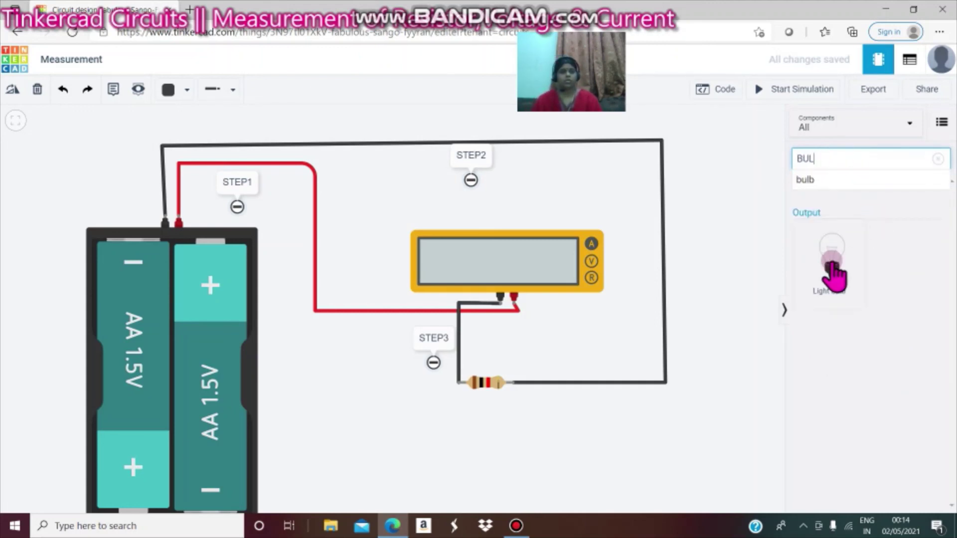
left_click_drag(833, 272, 753, 333)
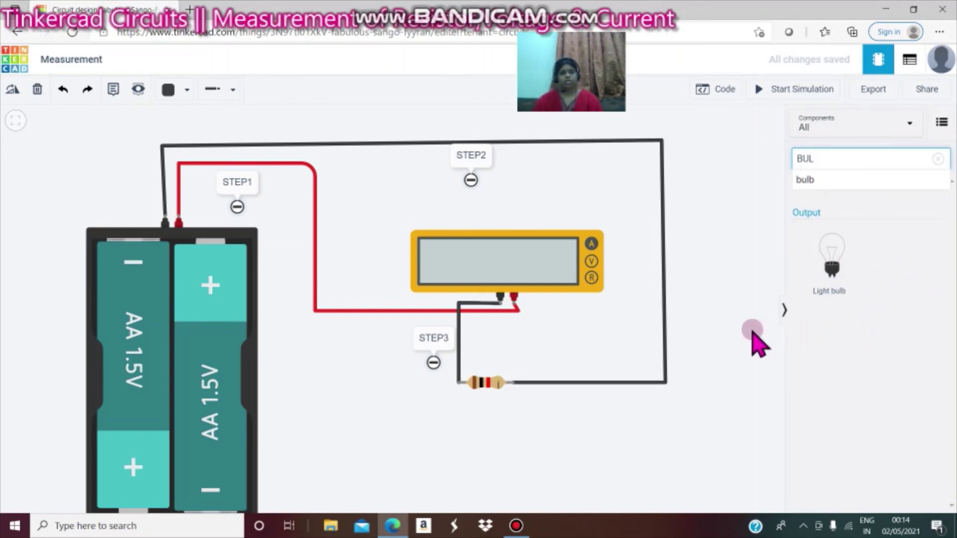